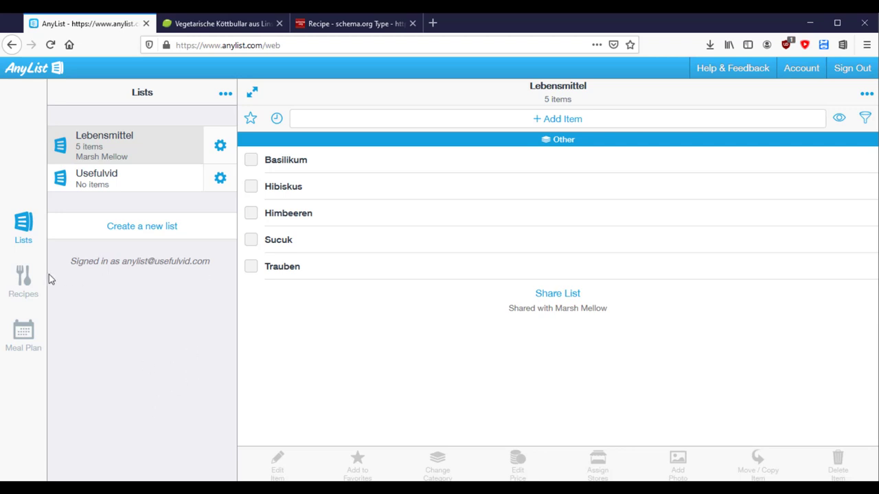
Step: Look through the saved recipes in the recipe collection and the dishes scheduled in the August 2020 meal plan
{"action": "left_click", "coordinate": [23, 282]}
{"action": "scroll", "coordinate": [191, 277], "scroll_direction": "down", "scroll_amount": 3}
{"action": "scroll", "coordinate": [191, 278], "scroll_direction": "down", "scroll_amount": 4}
{"action": "scroll", "coordinate": [191, 277], "scroll_direction": "up", "scroll_amount": 6}
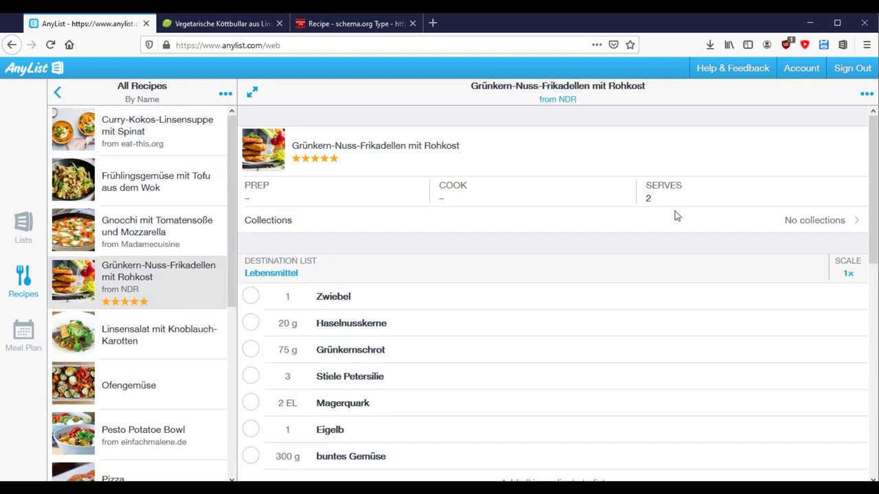
{"action": "left_click", "coordinate": [31, 349]}
{"action": "scroll", "coordinate": [398, 281], "scroll_direction": "down", "scroll_amount": 1}
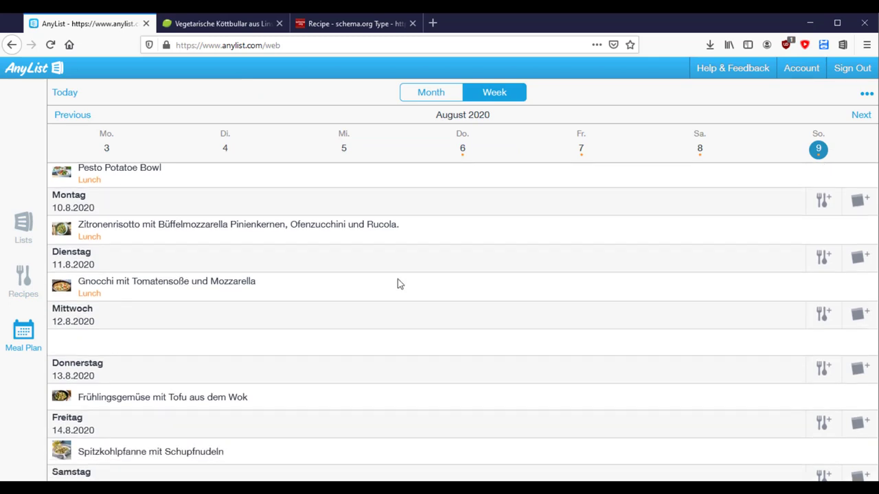
{"action": "scroll", "coordinate": [397, 281], "scroll_direction": "down", "scroll_amount": 10}
{"action": "scroll", "coordinate": [398, 283], "scroll_direction": "down", "scroll_amount": 3}
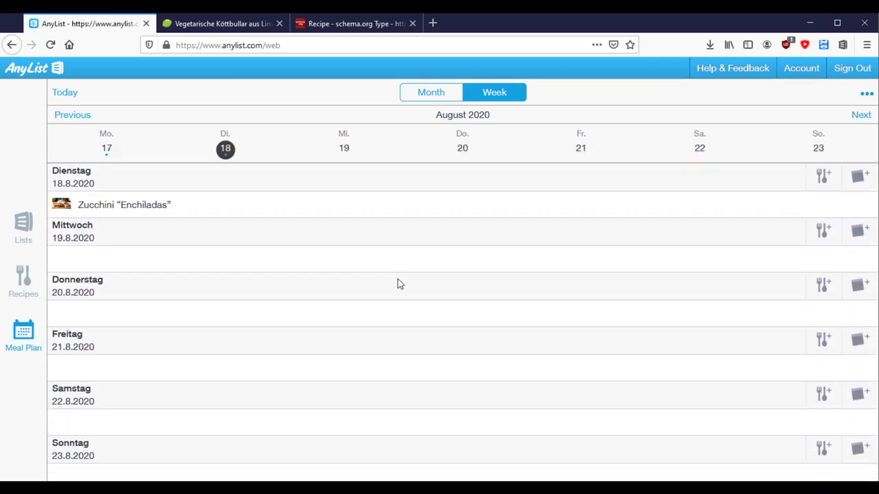
{"action": "scroll", "coordinate": [397, 284], "scroll_direction": "up", "scroll_amount": 10}
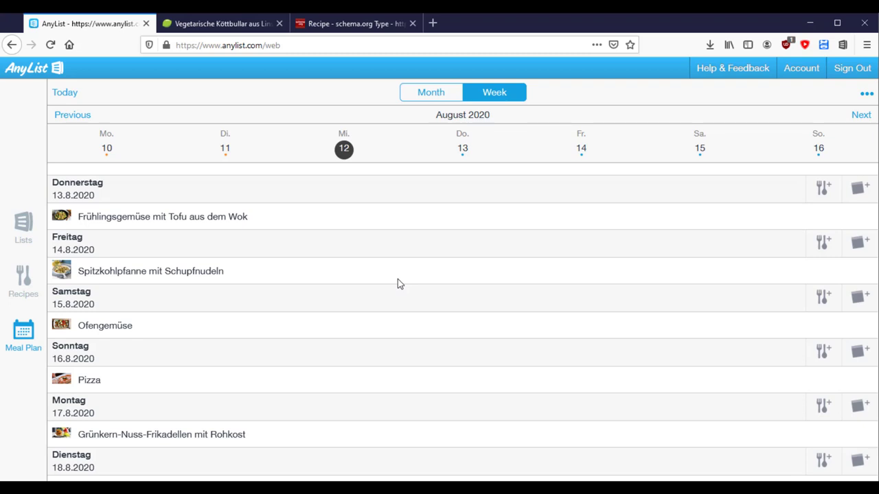
{"action": "left_click", "coordinate": [21, 290]}
{"action": "scroll", "coordinate": [183, 266], "scroll_direction": "down", "scroll_amount": 5}
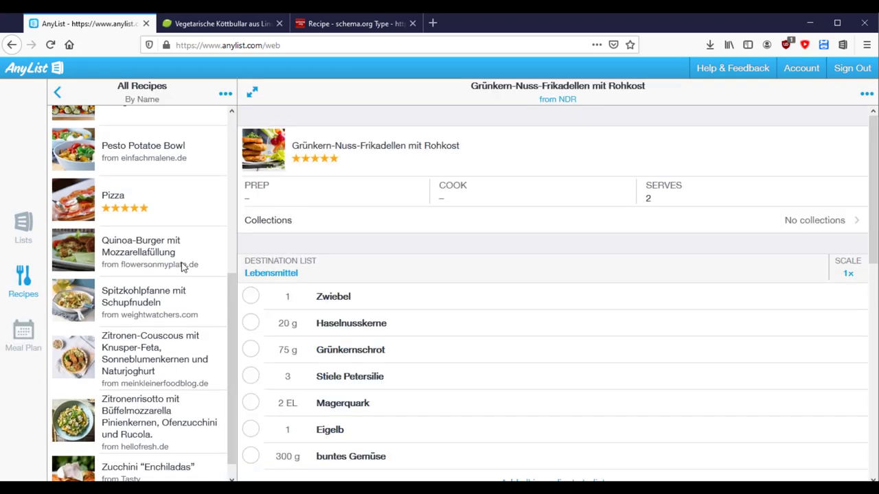
{"action": "scroll", "coordinate": [182, 265], "scroll_direction": "up", "scroll_amount": 4}
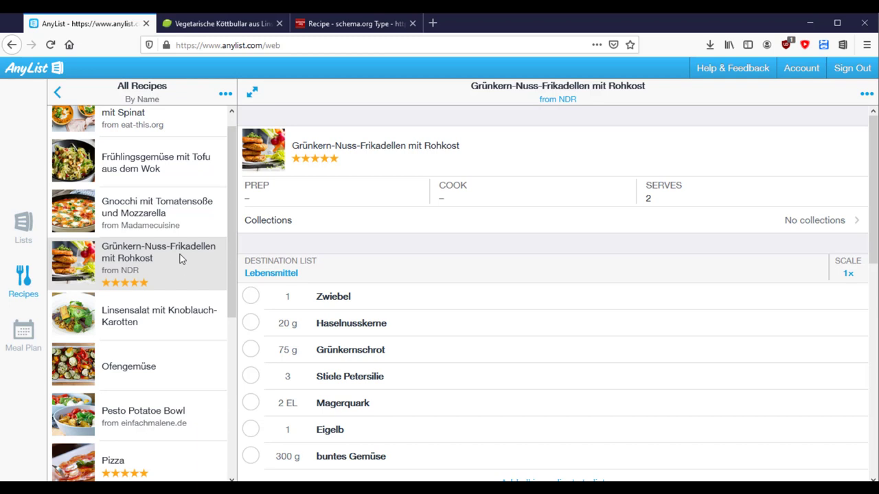
{"action": "scroll", "coordinate": [181, 258], "scroll_direction": "up", "scroll_amount": 1}
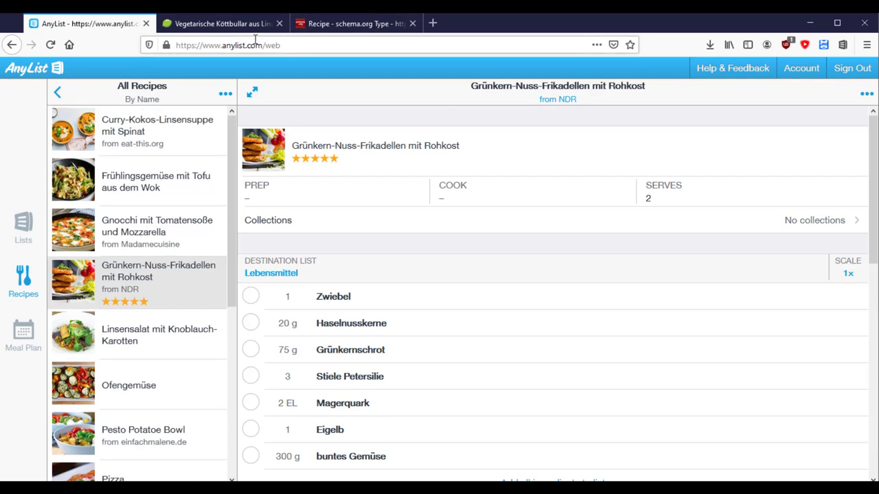
{"action": "left_click", "coordinate": [225, 94]}
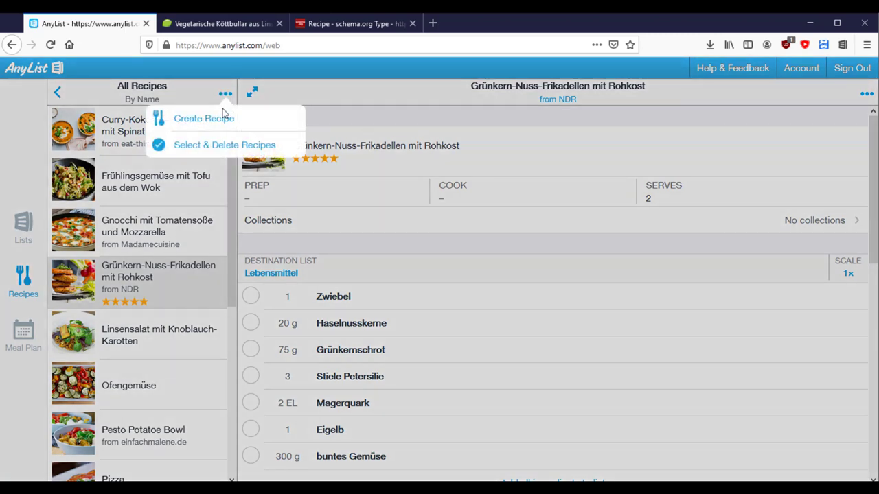
{"action": "left_click", "coordinate": [223, 120]}
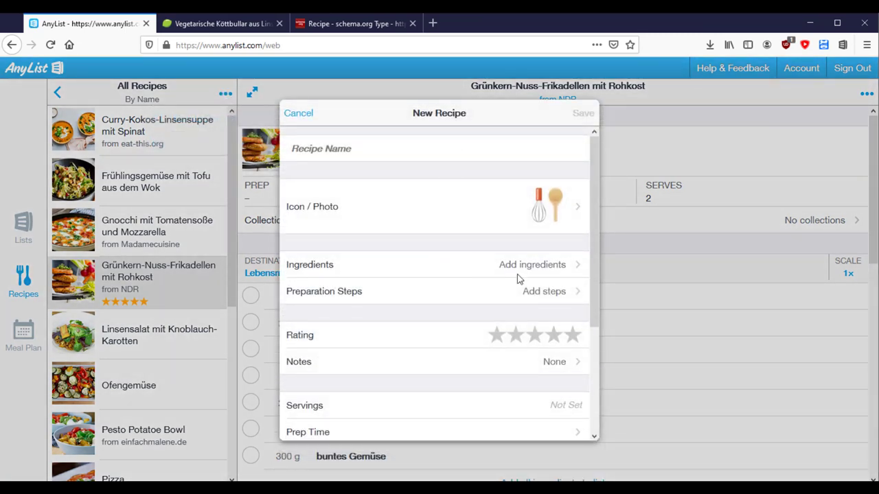
{"action": "left_click", "coordinate": [311, 124]}
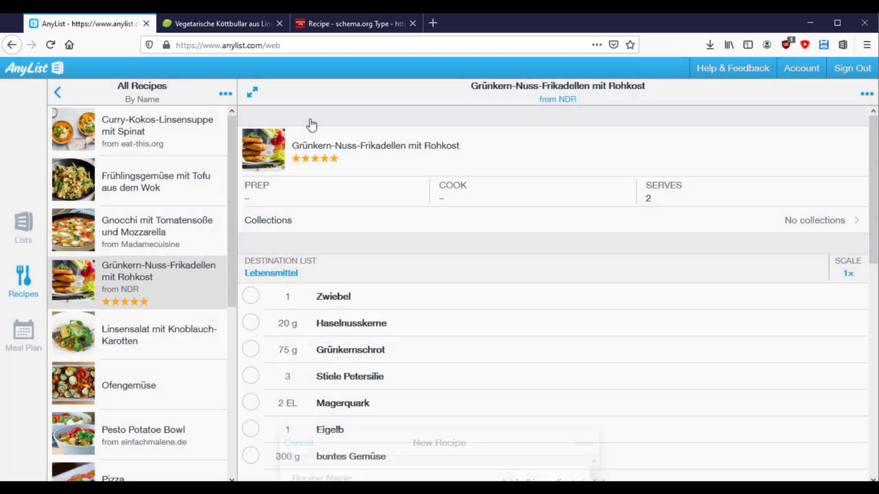
Step: Try to import a recipe from the current AnyList page with the browser extension and close the import window
{"action": "left_click", "coordinate": [842, 45]}
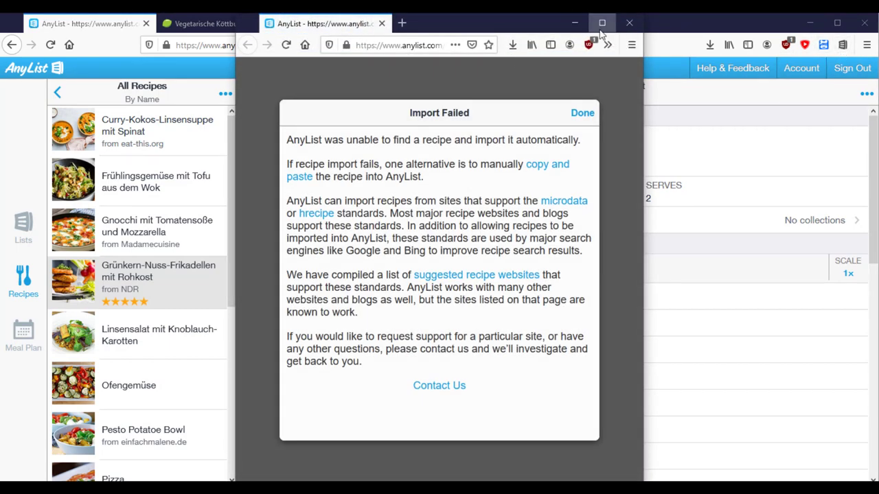
{"action": "left_click", "coordinate": [629, 23]}
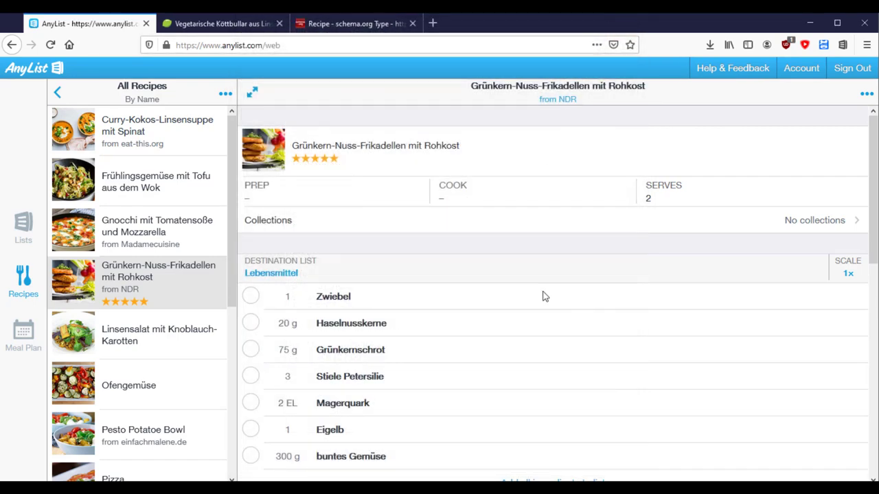
Step: Examine the ingredients and preparation of the HelloFresh recipe Vegetarische Köttbullar aus Linsen, and check the schema.org Recipe page
{"action": "left_click", "coordinate": [246, 27]}
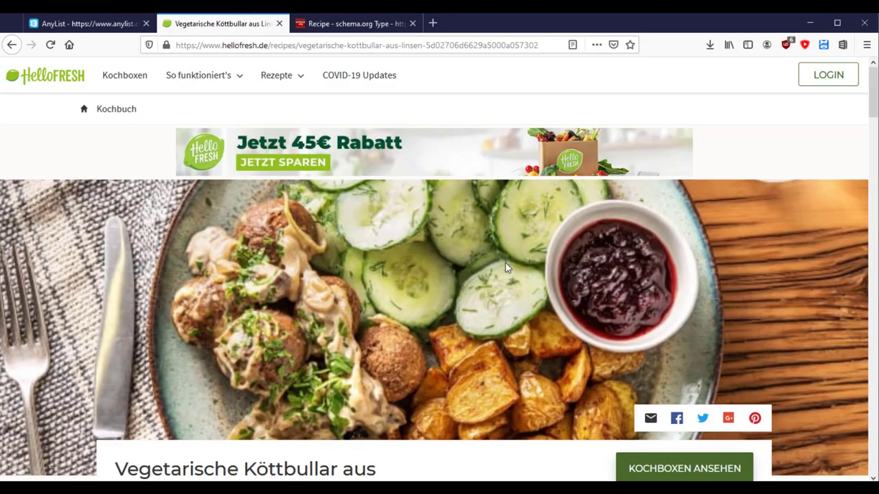
{"action": "scroll", "coordinate": [505, 263], "scroll_direction": "down", "scroll_amount": 8}
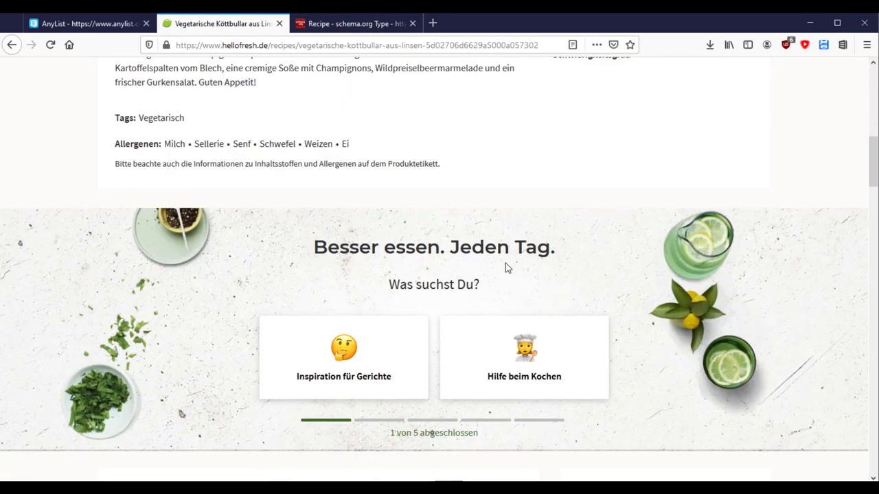
{"action": "scroll", "coordinate": [506, 263], "scroll_direction": "up", "scroll_amount": 3}
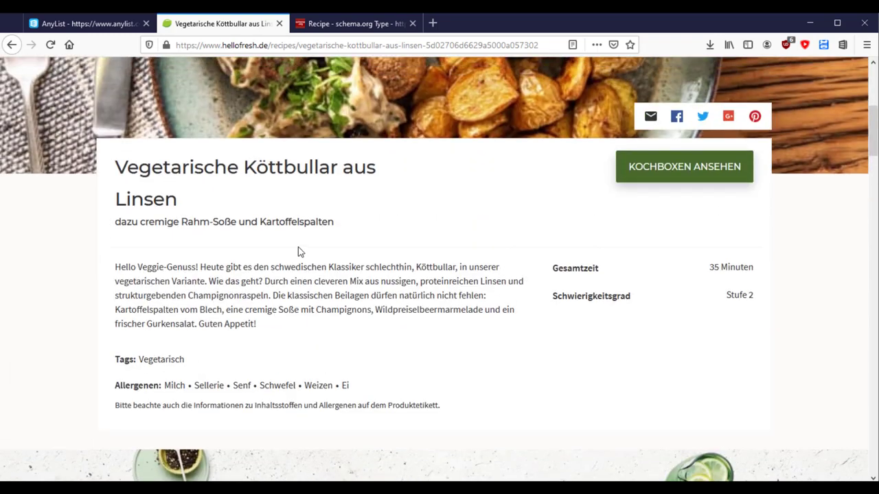
{"action": "scroll", "coordinate": [298, 252], "scroll_direction": "down", "scroll_amount": 10}
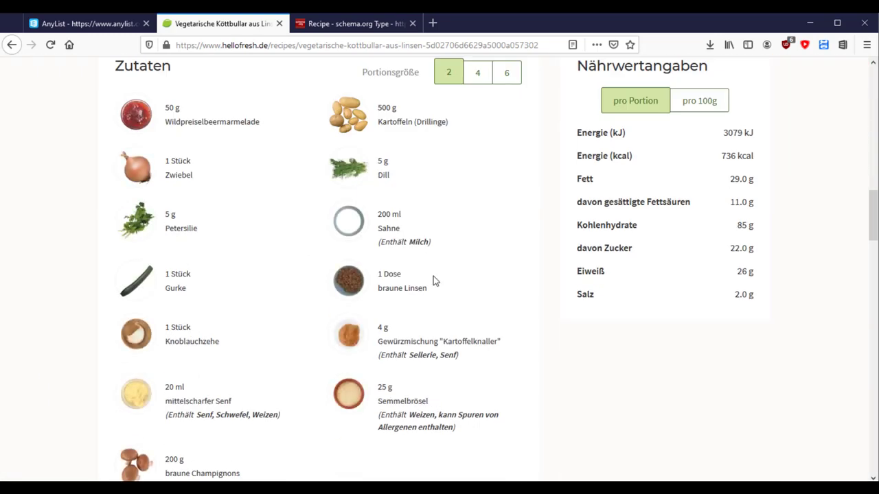
{"action": "scroll", "coordinate": [433, 278], "scroll_direction": "down", "scroll_amount": 10}
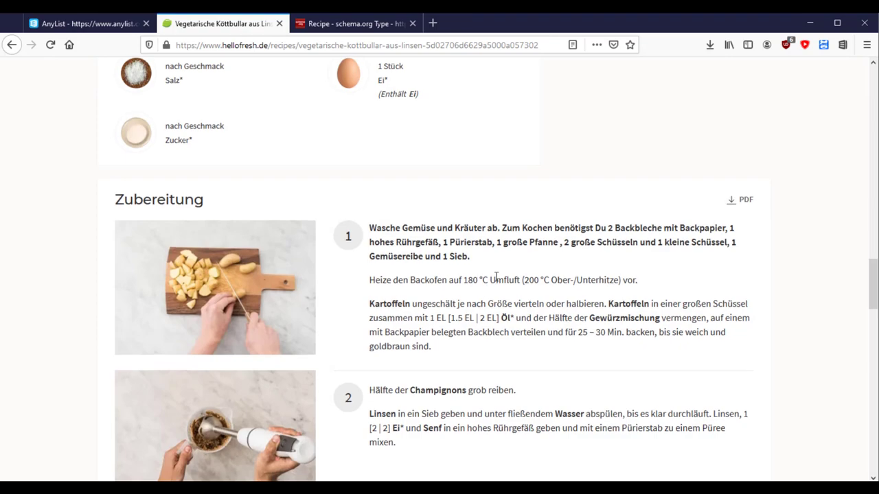
{"action": "scroll", "coordinate": [495, 277], "scroll_direction": "down", "scroll_amount": 5}
{"action": "scroll", "coordinate": [496, 277], "scroll_direction": "down", "scroll_amount": 4}
{"action": "scroll", "coordinate": [495, 277], "scroll_direction": "up", "scroll_amount": 12}
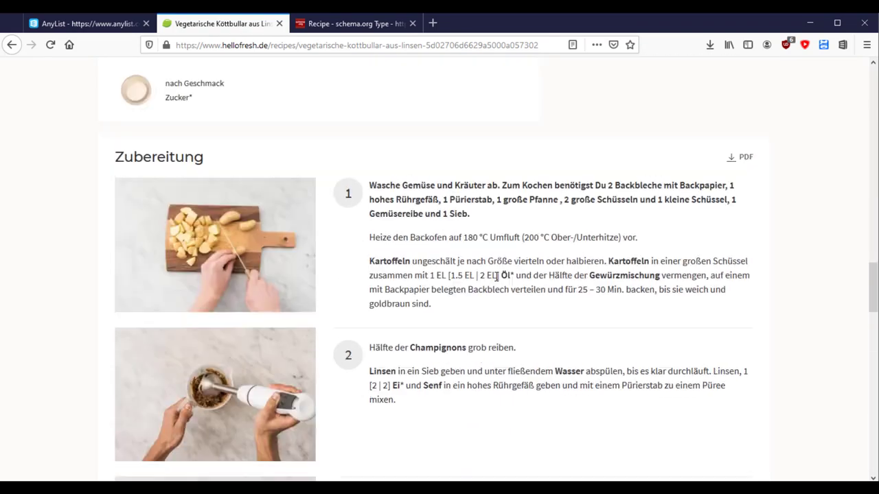
{"action": "scroll", "coordinate": [496, 277], "scroll_direction": "up", "scroll_amount": 10}
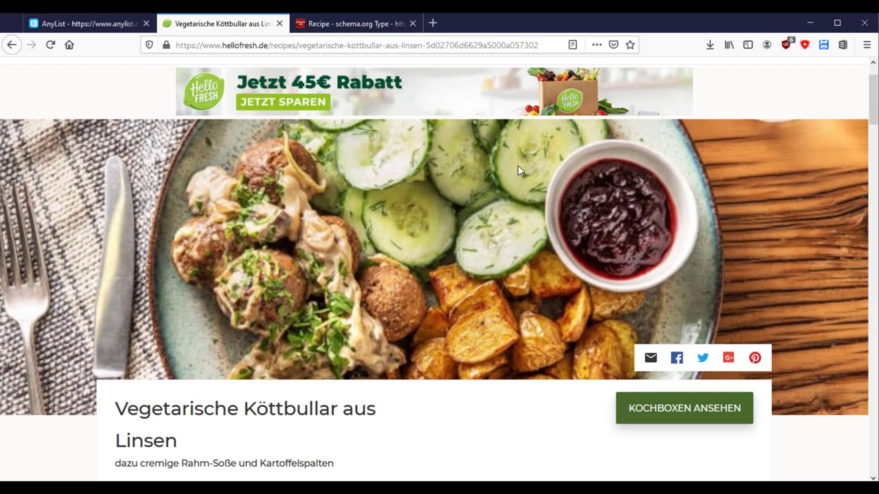
{"action": "left_click", "coordinate": [310, 26]}
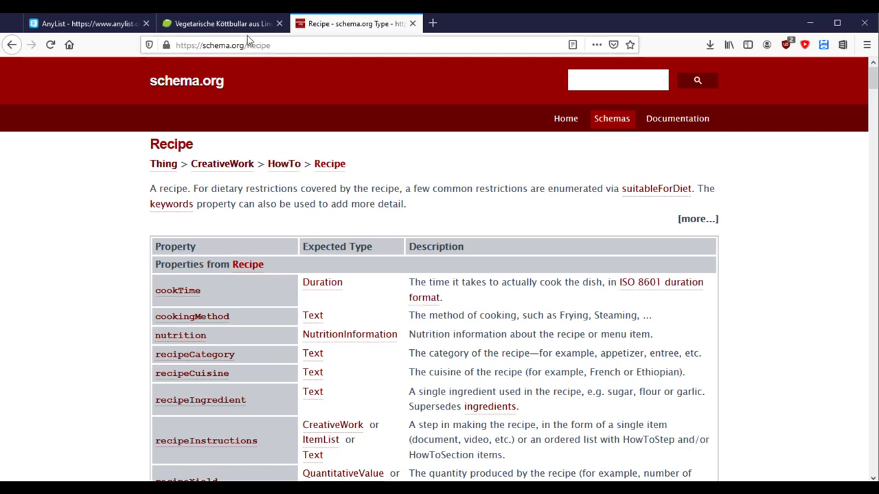
Step: Import the Vegetarische Köttbullar aus Linsen recipe from its HelloFresh page into AnyList and review the prefilled recipe form
{"action": "left_click", "coordinate": [189, 23]}
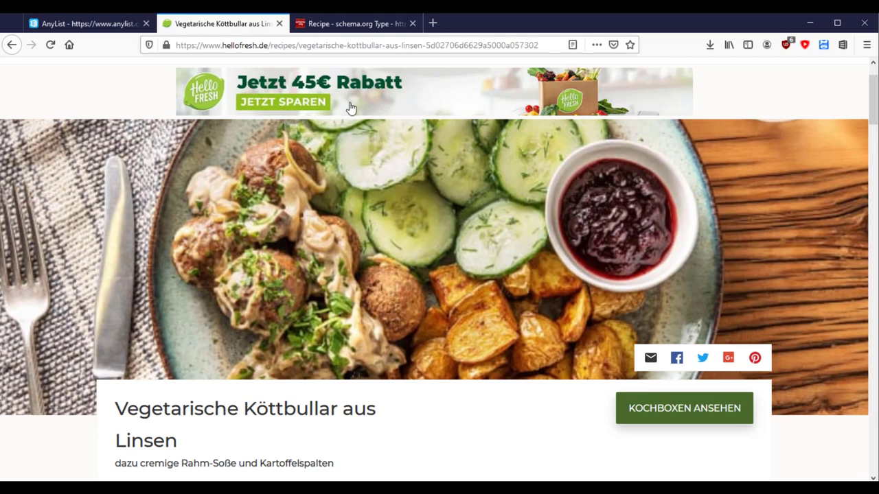
{"action": "left_click", "coordinate": [843, 44]}
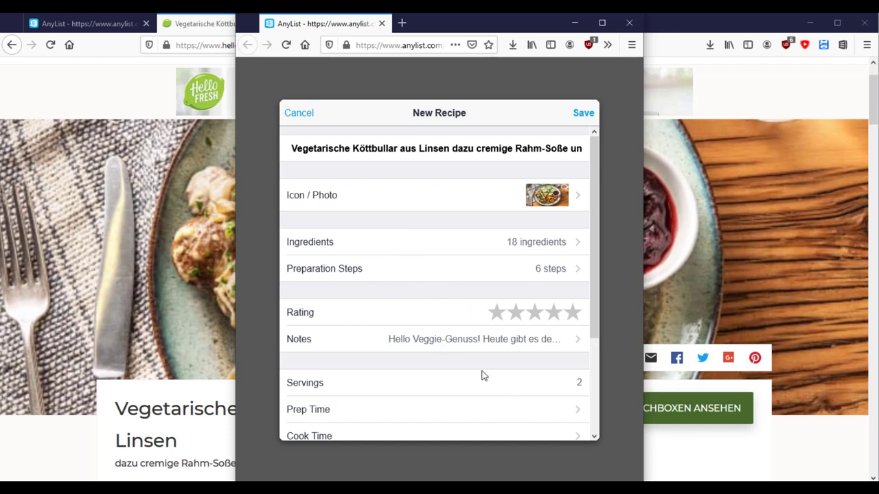
{"action": "scroll", "coordinate": [481, 373], "scroll_direction": "down", "scroll_amount": 2}
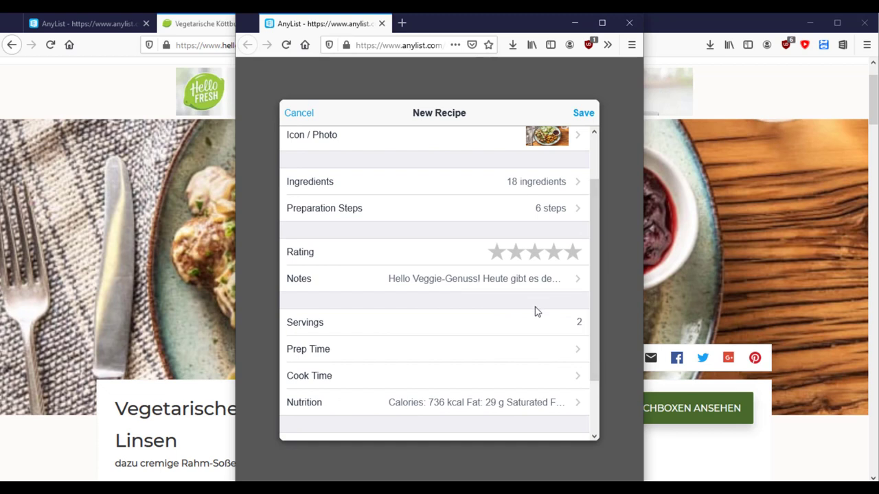
{"action": "scroll", "coordinate": [535, 309], "scroll_direction": "down", "scroll_amount": 2}
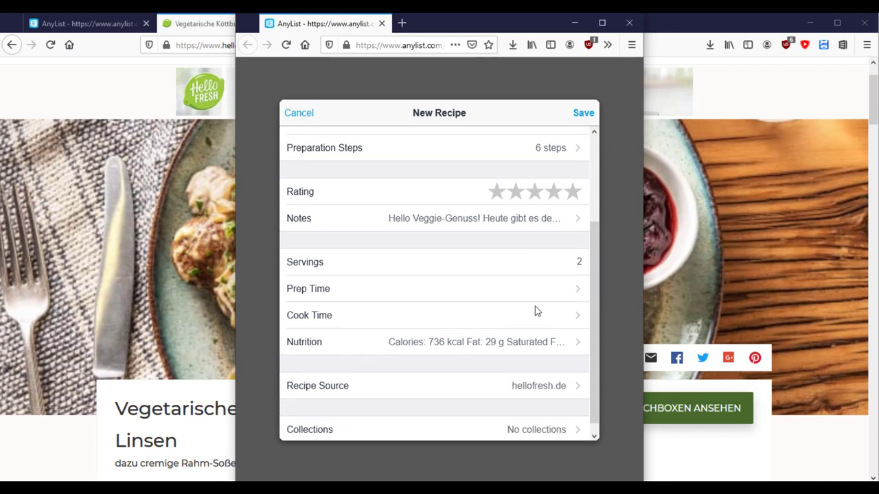
{"action": "scroll", "coordinate": [535, 308], "scroll_direction": "down", "scroll_amount": 1}
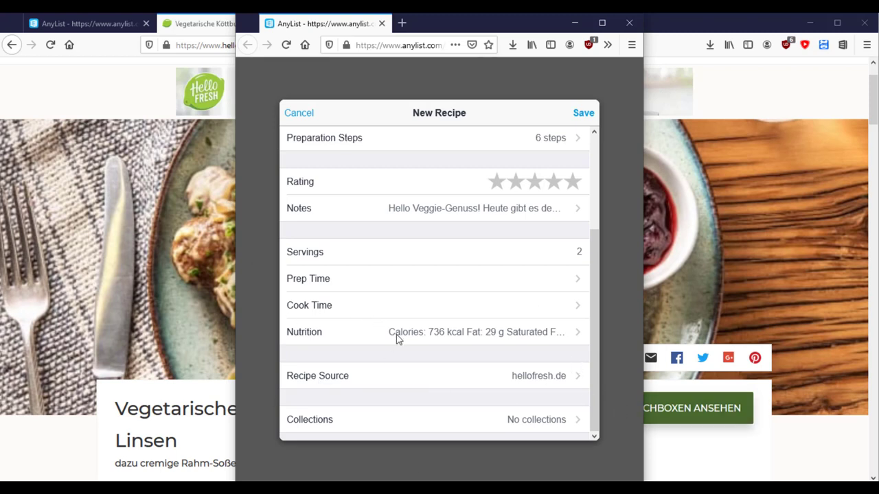
Step: Assign the imported recipe to the Main Dishes collection and return to the new recipe form
{"action": "left_click", "coordinate": [541, 417]}
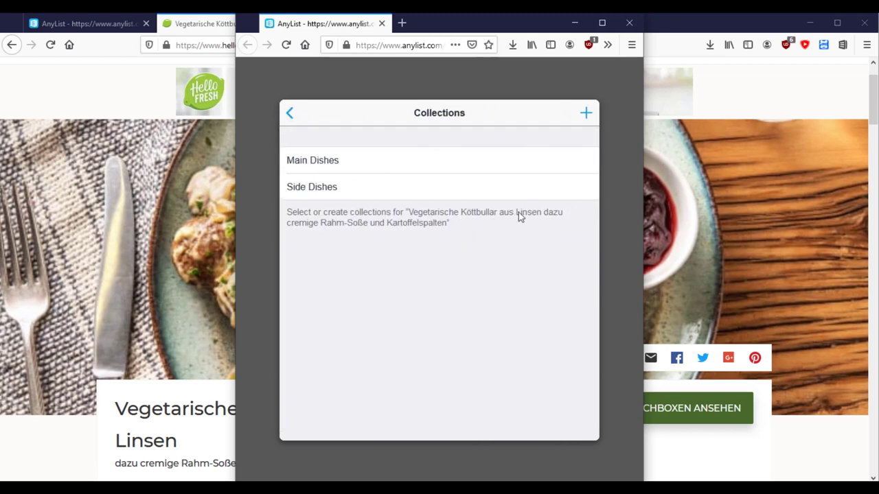
{"action": "left_click", "coordinate": [321, 164]}
{"action": "left_click", "coordinate": [290, 113]}
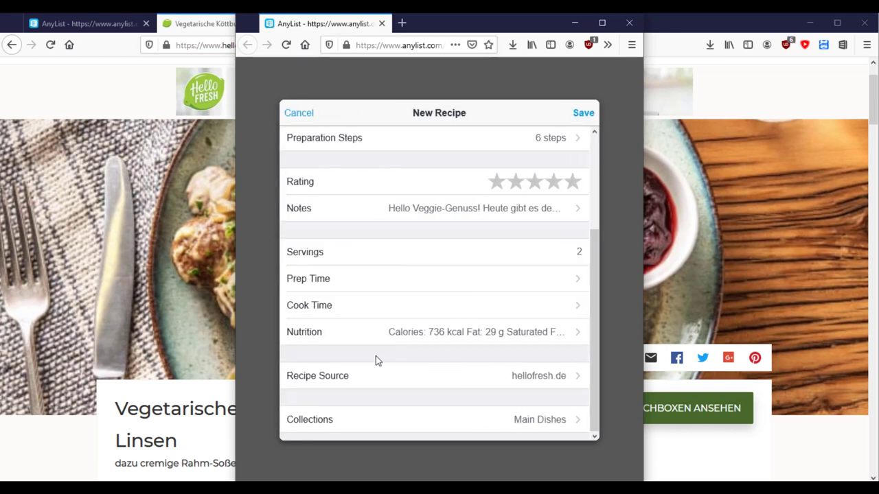
Step: Shorten the ingredient name Kartoffeln (Drillinge) to Kartoffeln in the recipe's ingredient list and confirm the edit
{"action": "scroll", "coordinate": [376, 355], "scroll_direction": "up", "scroll_amount": 4}
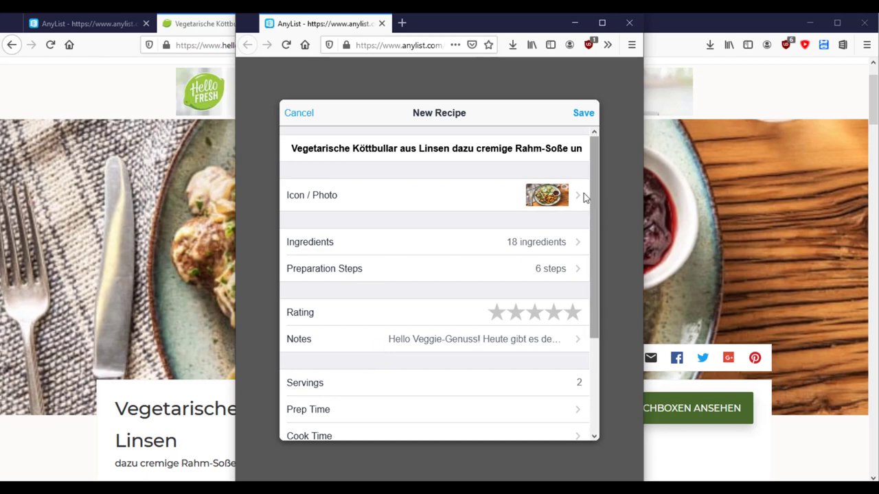
{"action": "left_click", "coordinate": [444, 242]}
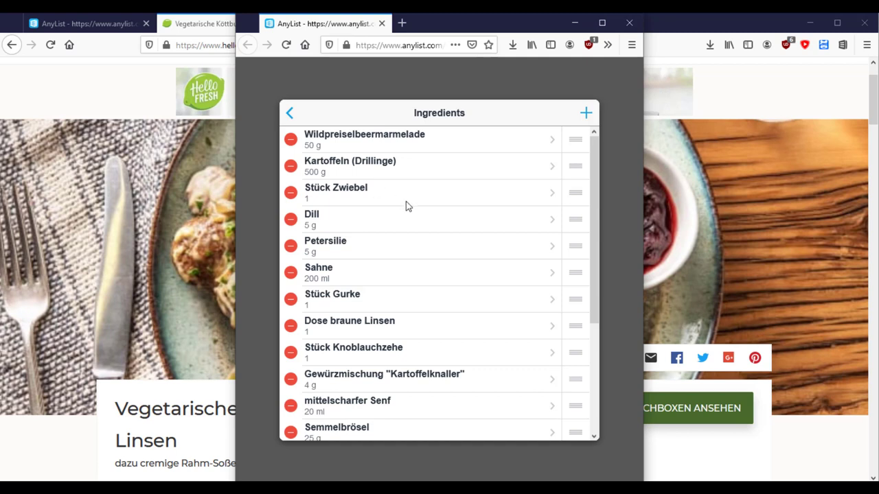
{"action": "left_click", "coordinate": [426, 167]}
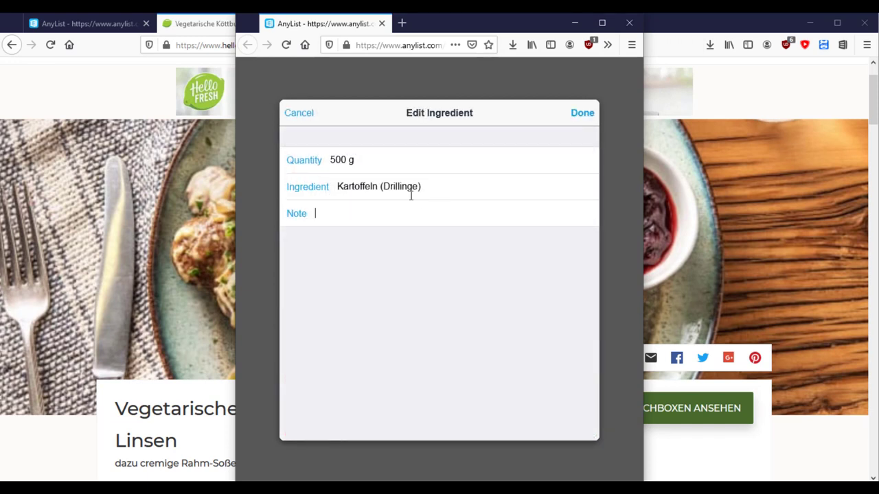
{"action": "left_click_drag", "start_coordinate": [380, 186], "coordinate": [520, 197]}
{"action": "key", "text": "BackSpace"}
{"action": "left_click", "coordinate": [581, 114]}
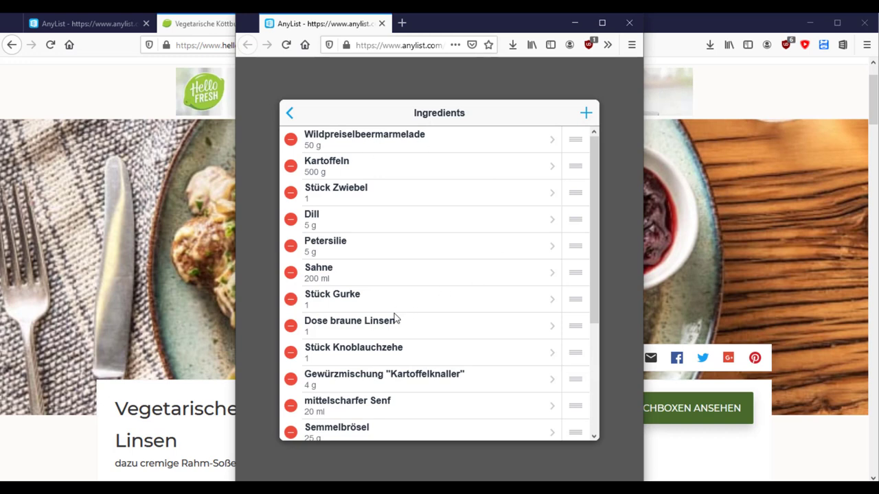
Step: Rename the ingredient Stück Gurke to Gurke, leave its quantity as a plain 1, and confirm the edit
{"action": "left_click", "coordinate": [349, 305]}
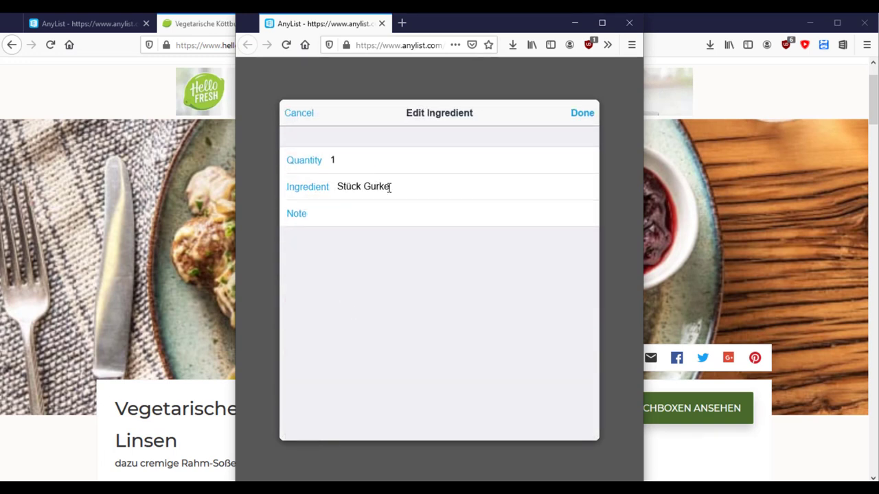
{"action": "double_click", "coordinate": [359, 185]}
{"action": "key", "text": "ctrl+x"}
{"action": "left_click", "coordinate": [378, 154]}
{"action": "key", "text": "ctrl+v"}
{"action": "double_click", "coordinate": [351, 160]}
{"action": "key", "text": "BackSpace"}
{"action": "left_click", "coordinate": [581, 114]}
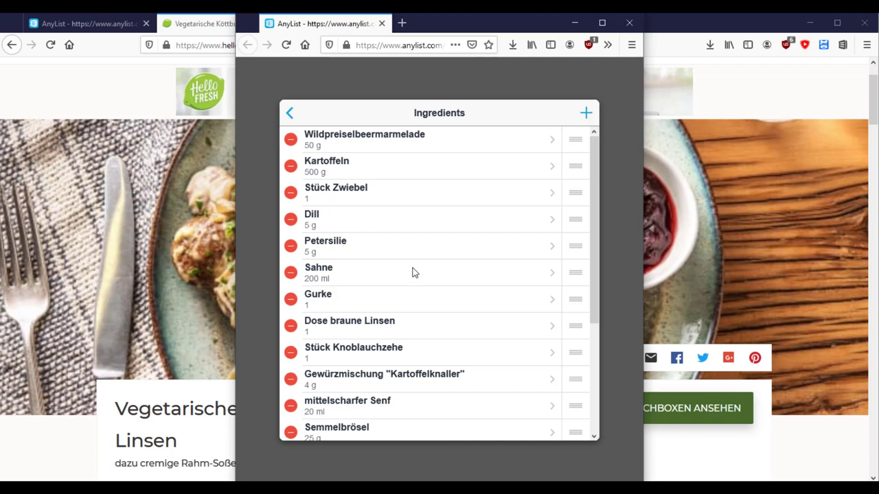
Step: Rename the ingredient Stück Knoblauchzehe to Knoblauchzehe and confirm the edit
{"action": "scroll", "coordinate": [413, 273], "scroll_direction": "down", "scroll_amount": 2}
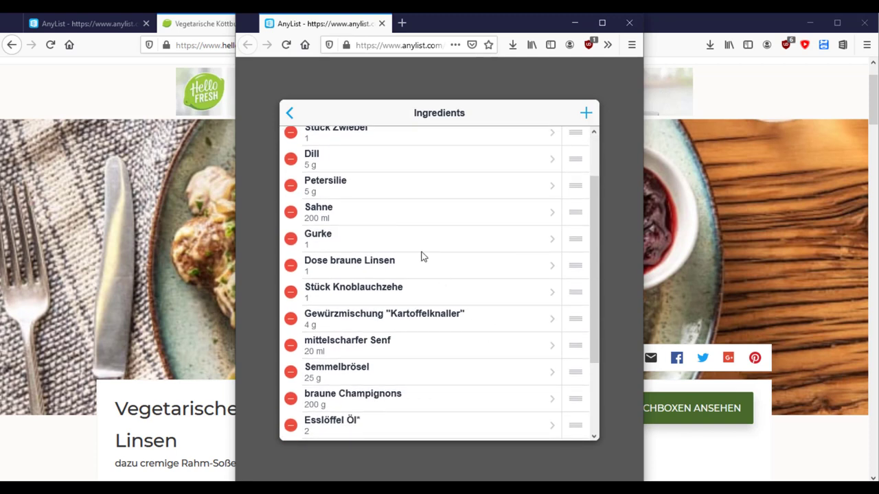
{"action": "left_click", "coordinate": [395, 289]}
{"action": "left_click_drag", "start_coordinate": [367, 187], "coordinate": [303, 190]}
{"action": "key", "text": "BackSpace"}
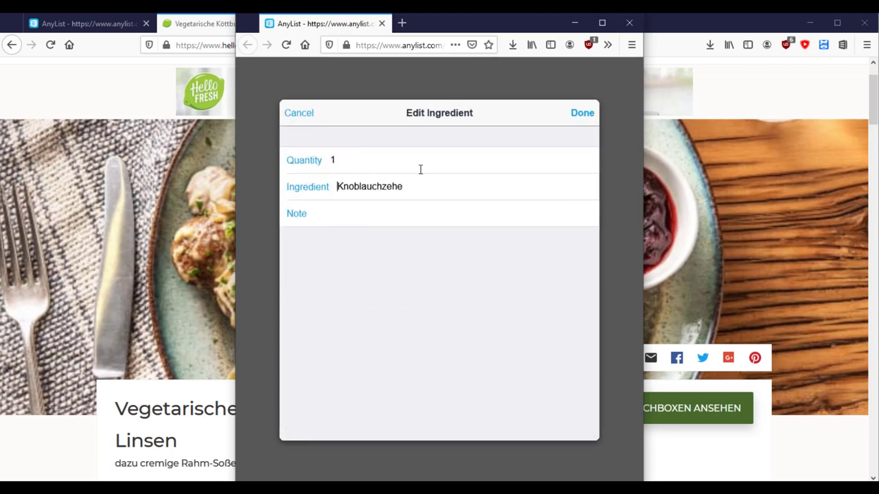
{"action": "left_click", "coordinate": [582, 113]}
Step: Delete the ingredient Esslöffel Öl* from the recipe's ingredient list
{"action": "scroll", "coordinate": [514, 299], "scroll_direction": "down", "scroll_amount": 3}
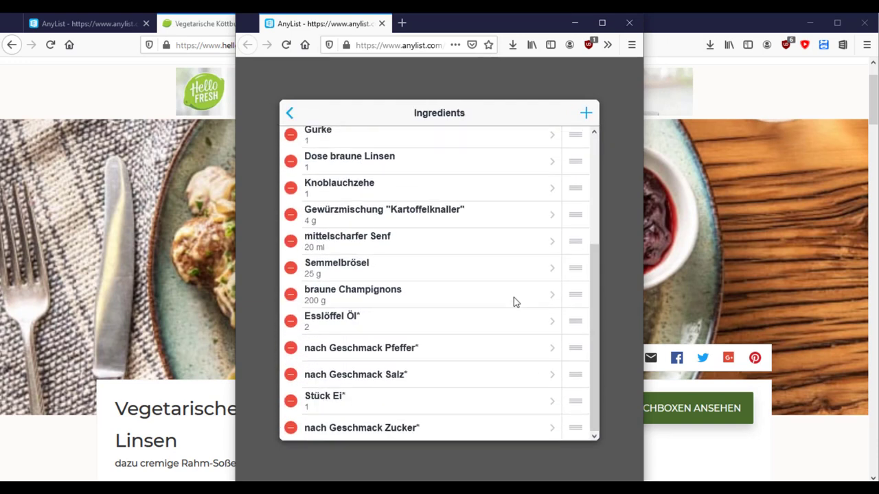
{"action": "left_click", "coordinate": [291, 321]}
{"action": "left_click", "coordinate": [563, 321]}
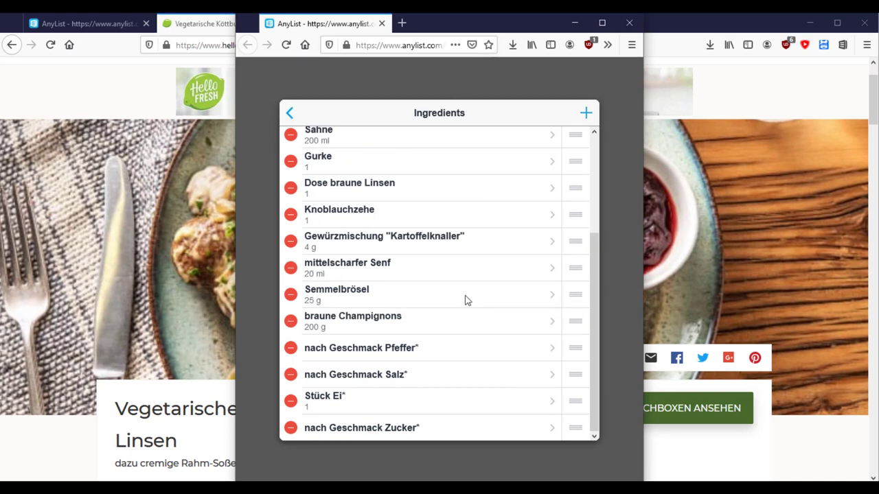
Step: Rename the ingredient Stück Ei* to Ei and confirm the edit
{"action": "left_click", "coordinate": [380, 399]}
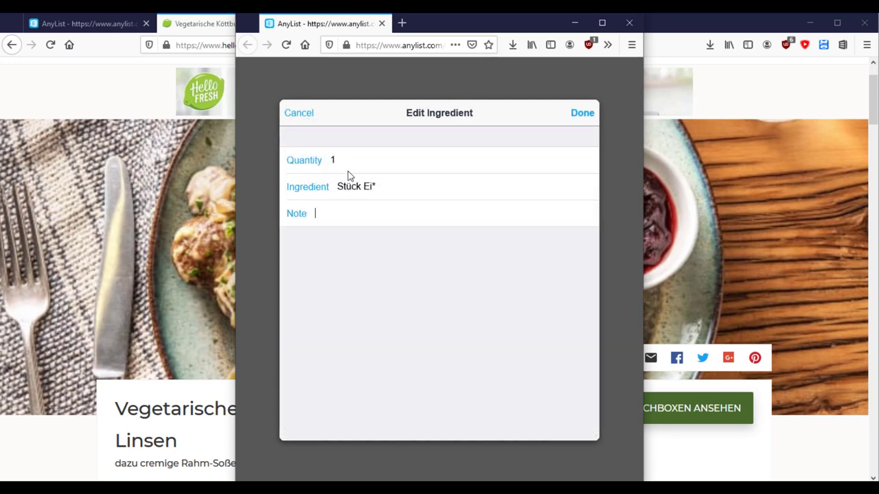
{"action": "left_click", "coordinate": [365, 192]}
{"action": "key", "text": "shift+Home"}
{"action": "key", "text": "BackSpace"}
{"action": "left_click", "coordinate": [421, 190]}
{"action": "key", "text": "BackSpace"}
{"action": "left_click", "coordinate": [582, 113]}
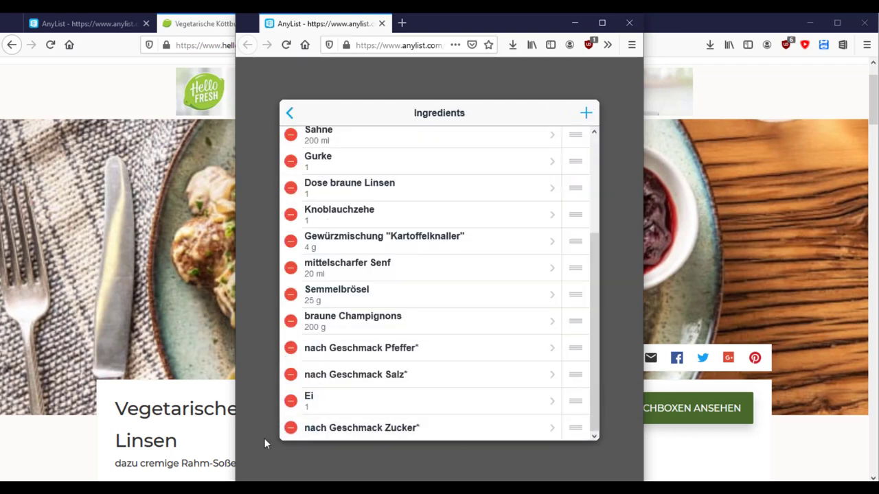
Step: Delete the three nach Geschmack ingredients, Zucker*, Pfeffer* and Salz*, from the ingredient list
{"action": "left_click", "coordinate": [291, 428]}
{"action": "left_click", "coordinate": [560, 429]}
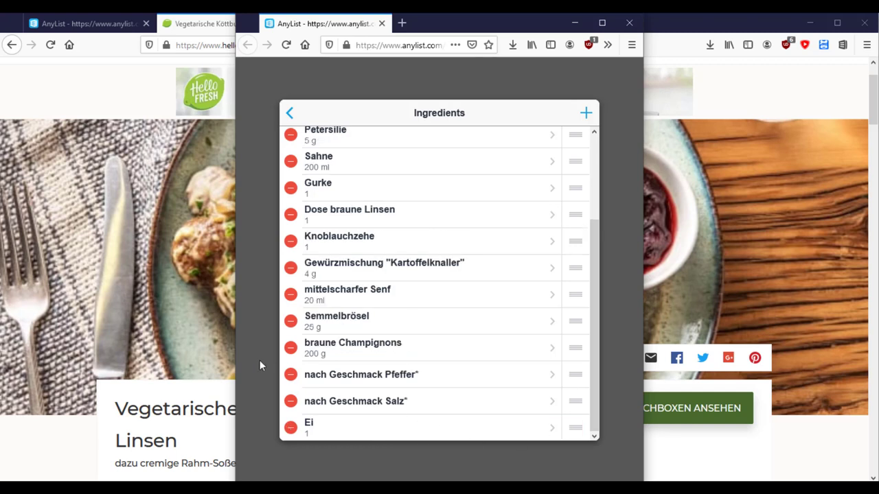
{"action": "left_click", "coordinate": [293, 374]}
{"action": "left_click", "coordinate": [604, 382]}
{"action": "left_click", "coordinate": [290, 374]}
{"action": "left_click", "coordinate": [570, 381]}
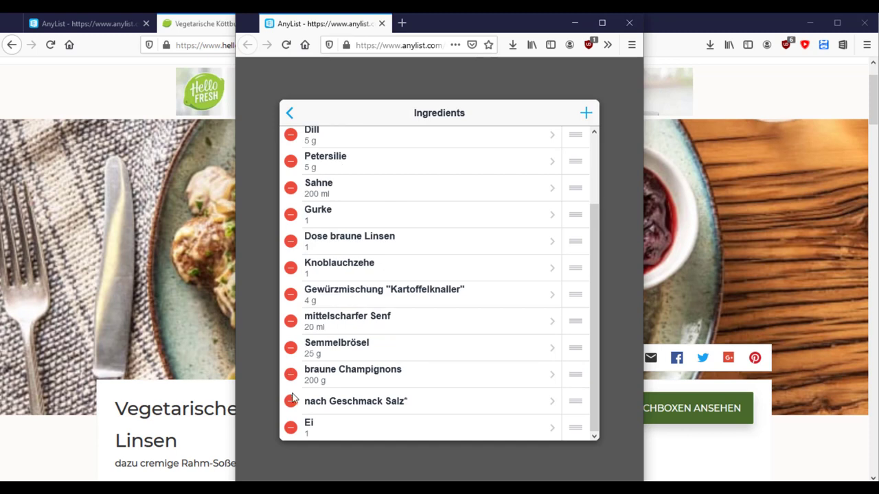
{"action": "left_click", "coordinate": [290, 401]}
{"action": "left_click", "coordinate": [564, 401]}
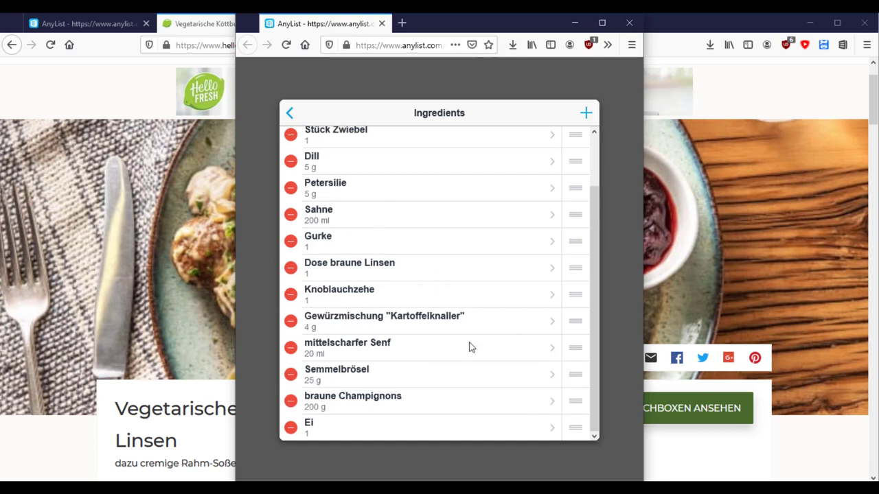
Step: Rename the ingredient Stück Zwiebel to Zwiebel and confirm the edit
{"action": "scroll", "coordinate": [331, 313], "scroll_direction": "up", "scroll_amount": 2}
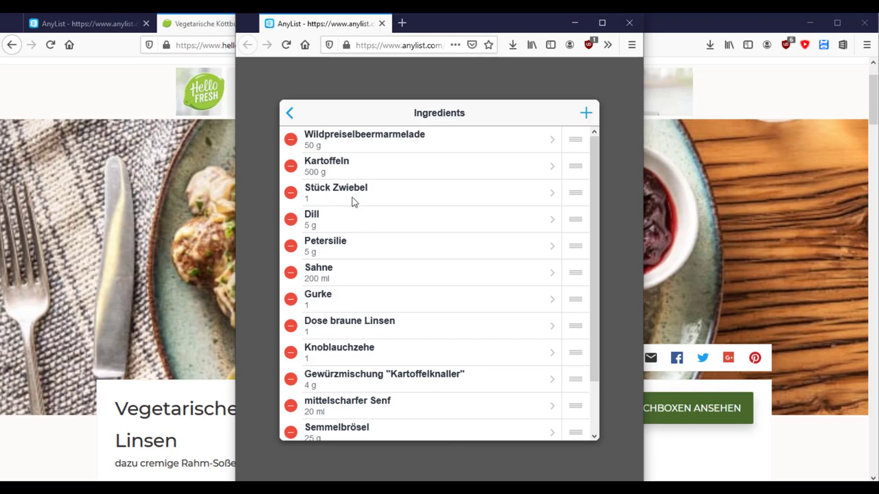
{"action": "left_click", "coordinate": [351, 195]}
{"action": "left_click", "coordinate": [363, 186]}
{"action": "left_click", "coordinate": [336, 187], "text": "shift"}
{"action": "key", "text": "BackSpace"}
{"action": "left_click", "coordinate": [575, 113]}
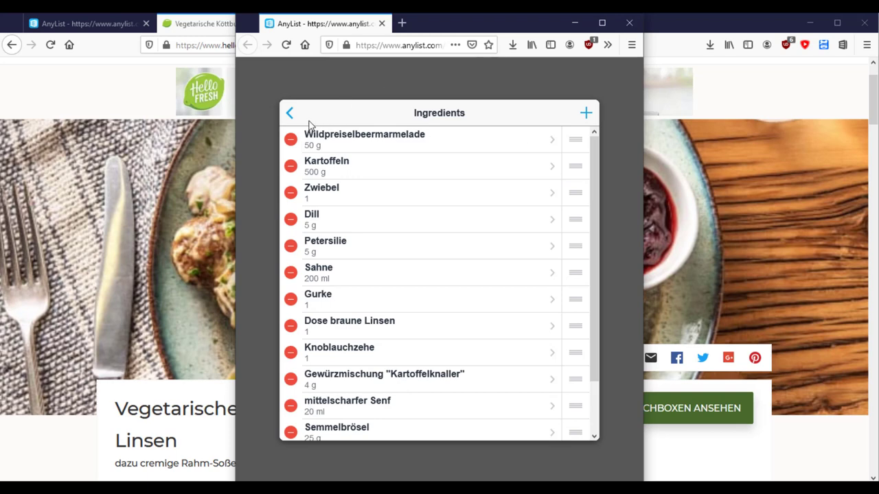
Step: Save the imported recipe and open Vegetarische Köttbullar aus Linsen among all recipes in the AnyList web app
{"action": "left_click", "coordinate": [289, 114]}
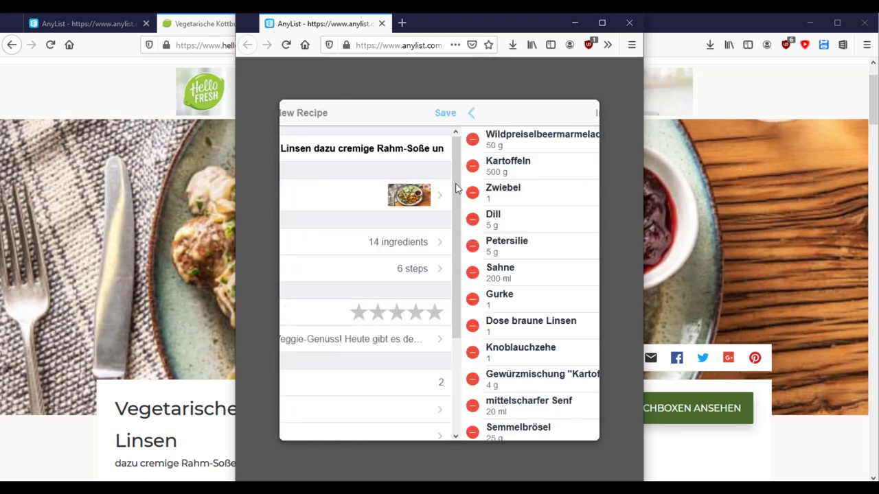
{"action": "left_click", "coordinate": [584, 113]}
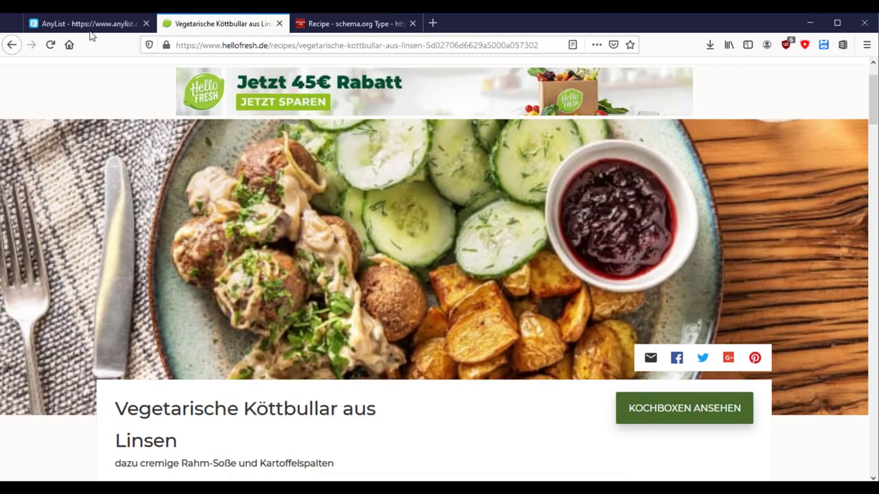
{"action": "left_click", "coordinate": [95, 26]}
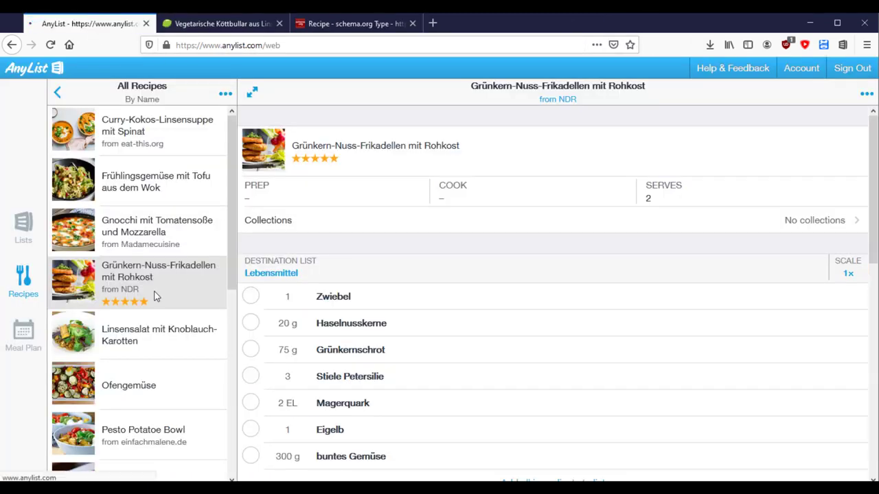
{"action": "left_click_drag", "start_coordinate": [232, 195], "coordinate": [232, 381]}
{"action": "left_click", "coordinate": [206, 323]}
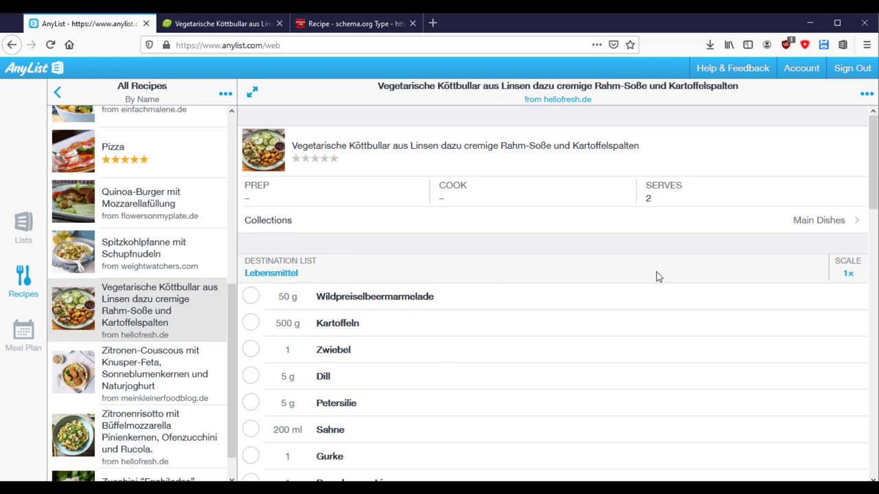
Step: Review the saved recipe's ingredients, preparation steps, notes and nutrition, and look at its scaling choices without changing the scale
{"action": "scroll", "coordinate": [657, 277], "scroll_direction": "down", "scroll_amount": 5}
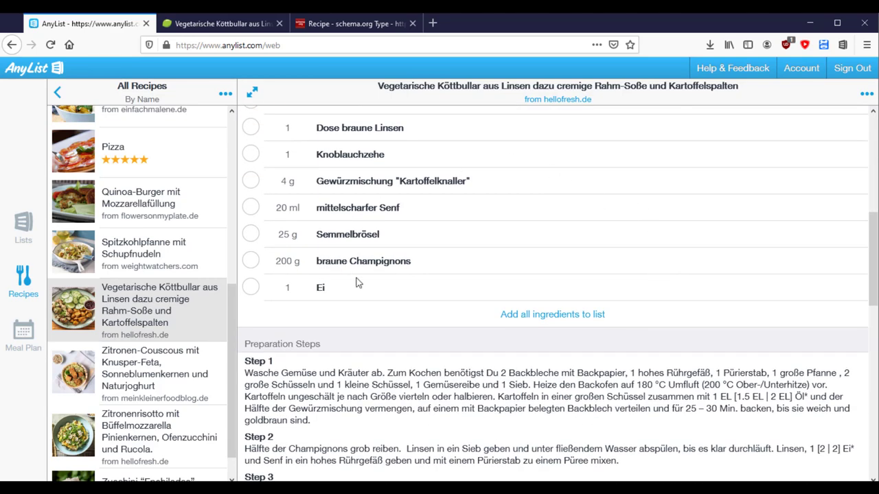
{"action": "scroll", "coordinate": [357, 283], "scroll_direction": "down", "scroll_amount": 7}
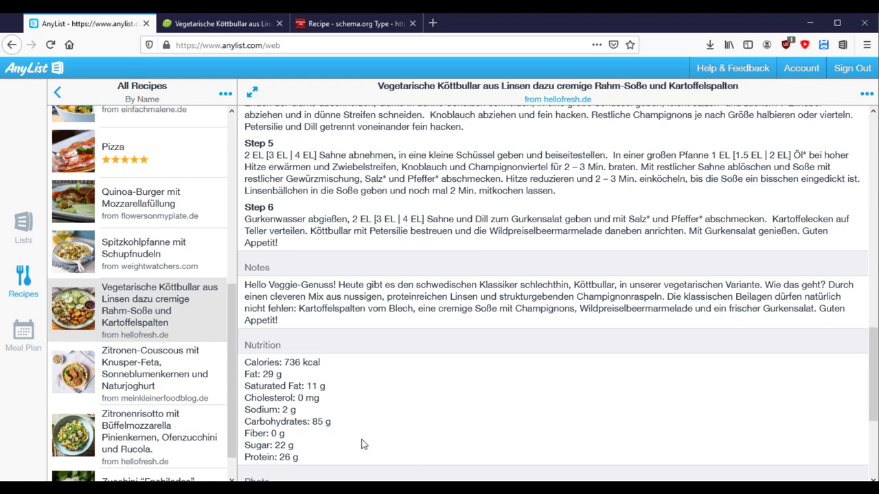
{"action": "scroll", "coordinate": [369, 437], "scroll_direction": "down", "scroll_amount": 3}
{"action": "scroll", "coordinate": [370, 440], "scroll_direction": "up", "scroll_amount": 5}
{"action": "scroll", "coordinate": [369, 440], "scroll_direction": "up", "scroll_amount": 10}
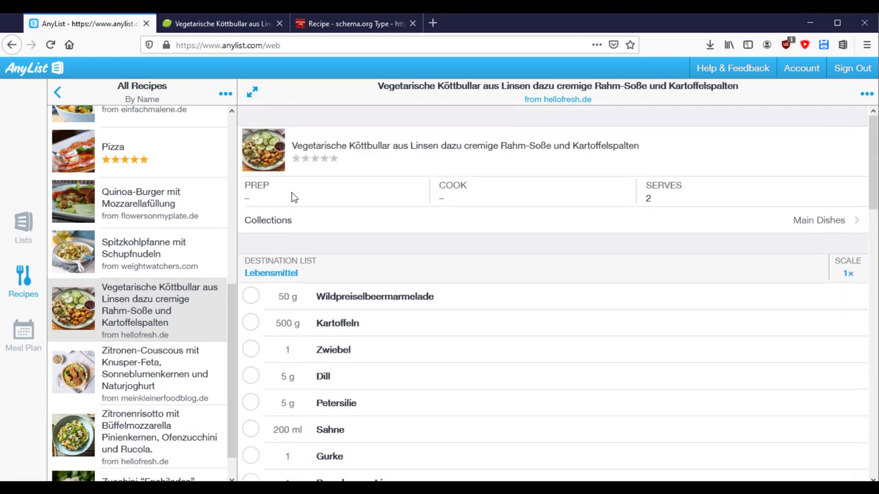
{"action": "left_click", "coordinate": [848, 274]}
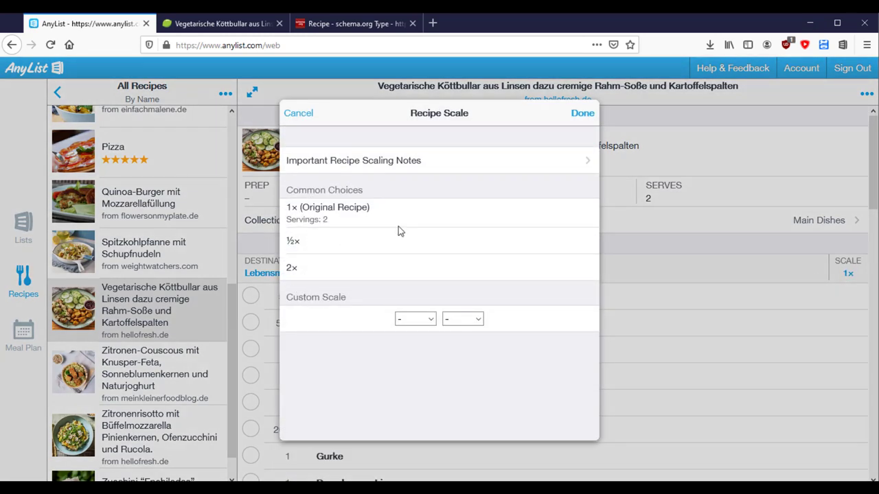
{"action": "left_click", "coordinate": [297, 114]}
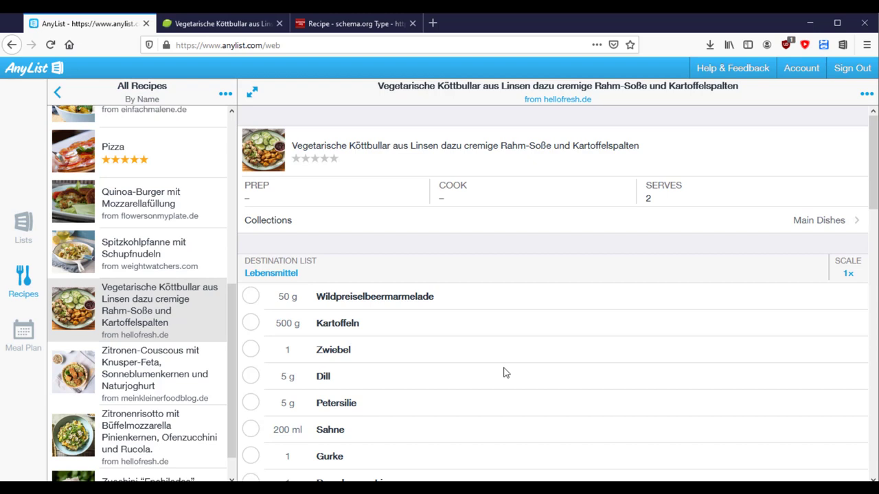
Step: Add the Vegetarische Köttbullar aus Linsen recipe to the meal plan for Thursday 20.8.2020 with the Lunch label
{"action": "left_click", "coordinate": [26, 349]}
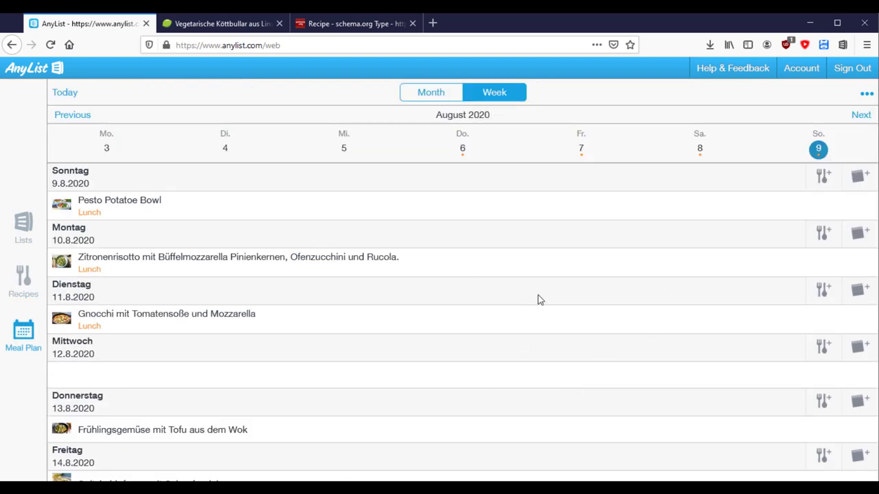
{"action": "scroll", "coordinate": [540, 302], "scroll_direction": "down", "scroll_amount": 5}
{"action": "scroll", "coordinate": [540, 300], "scroll_direction": "down", "scroll_amount": 3}
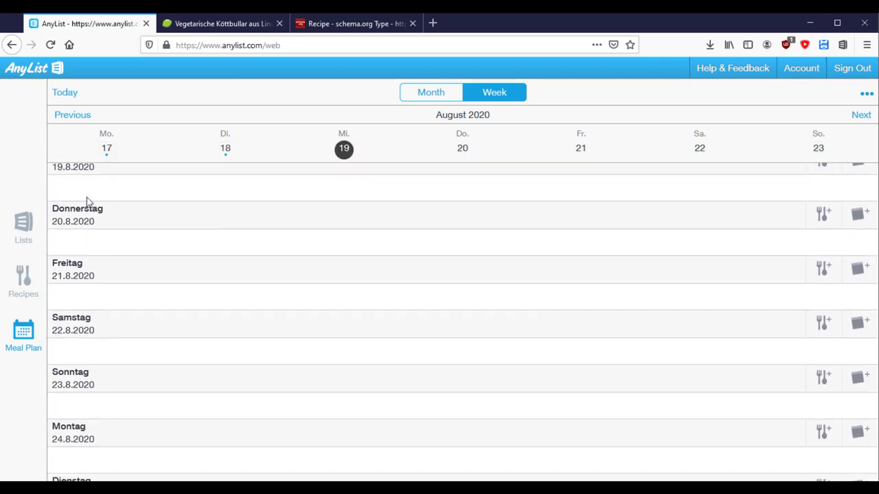
{"action": "scroll", "coordinate": [247, 258], "scroll_direction": "up", "scroll_amount": 2}
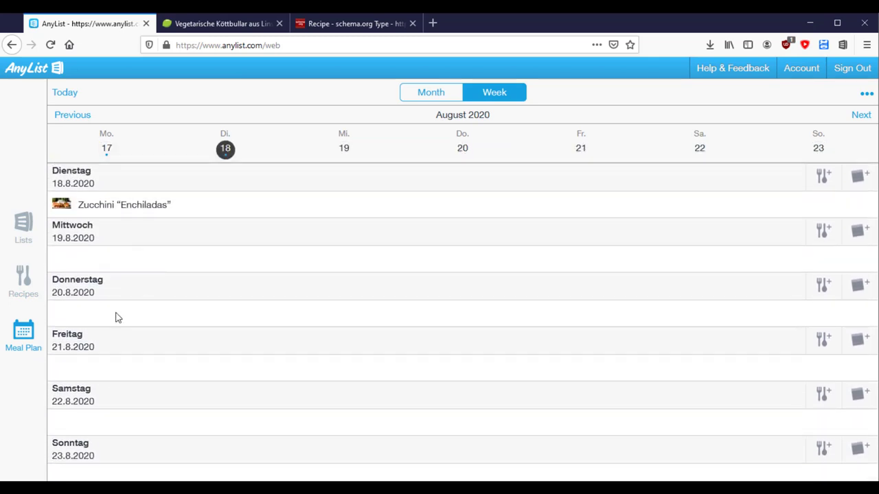
{"action": "scroll", "coordinate": [120, 275], "scroll_direction": "down", "scroll_amount": 2}
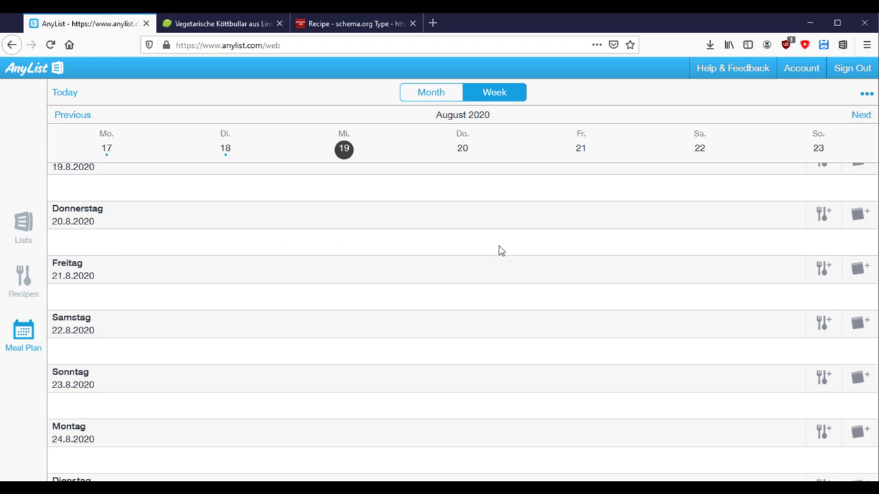
{"action": "left_click", "coordinate": [828, 218]}
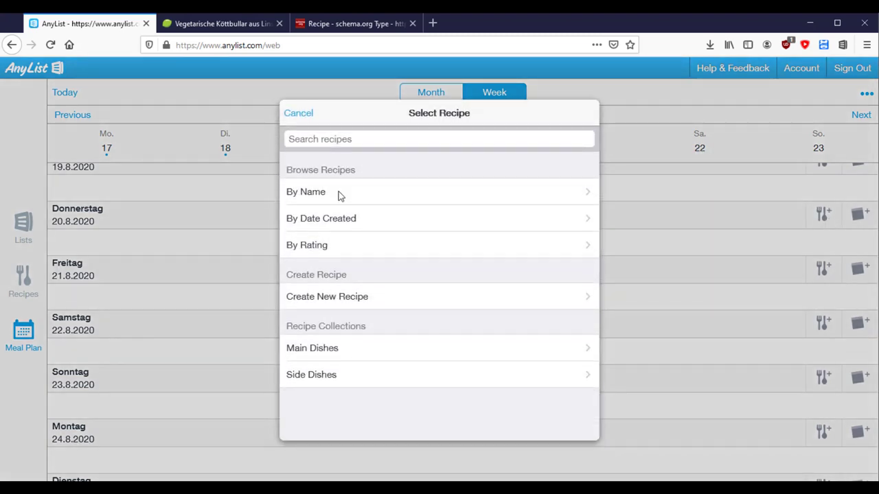
{"action": "type", "text": "köt"}
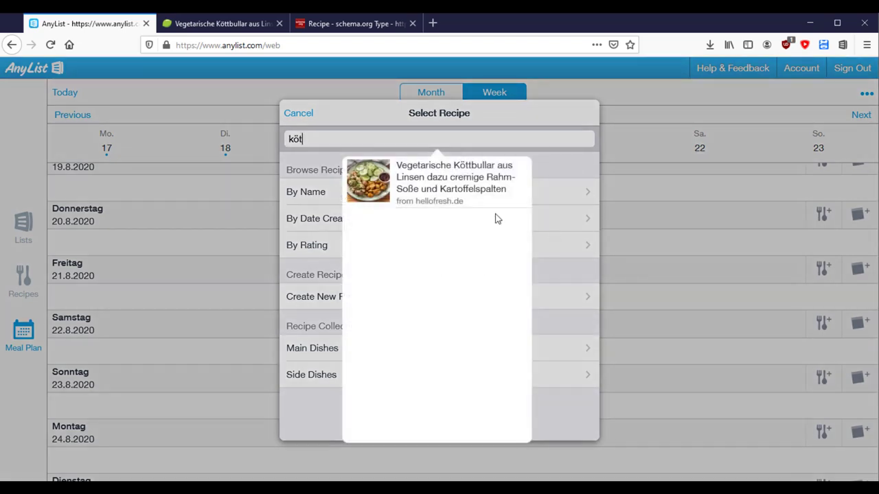
{"action": "left_click", "coordinate": [489, 182]}
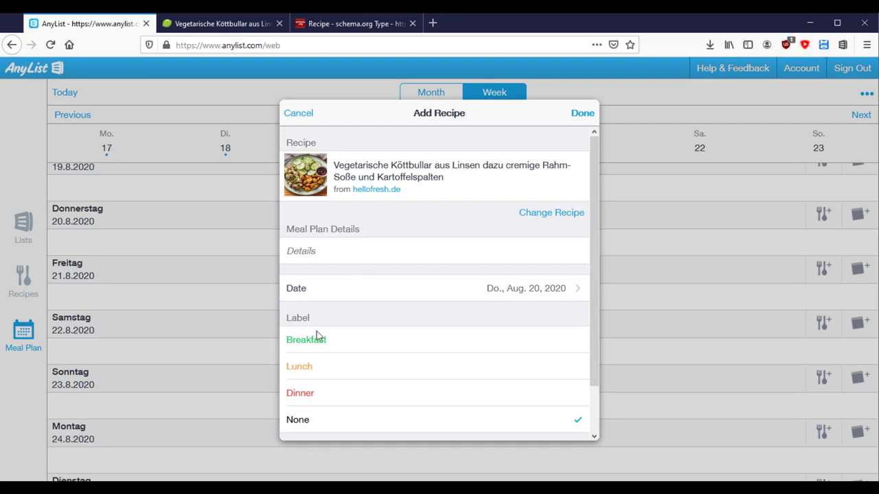
{"action": "left_click", "coordinate": [319, 370]}
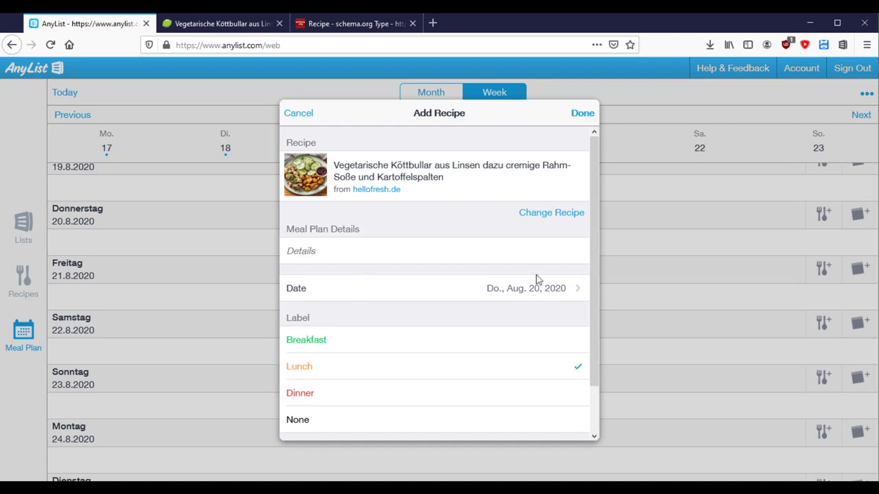
{"action": "left_click", "coordinate": [583, 114]}
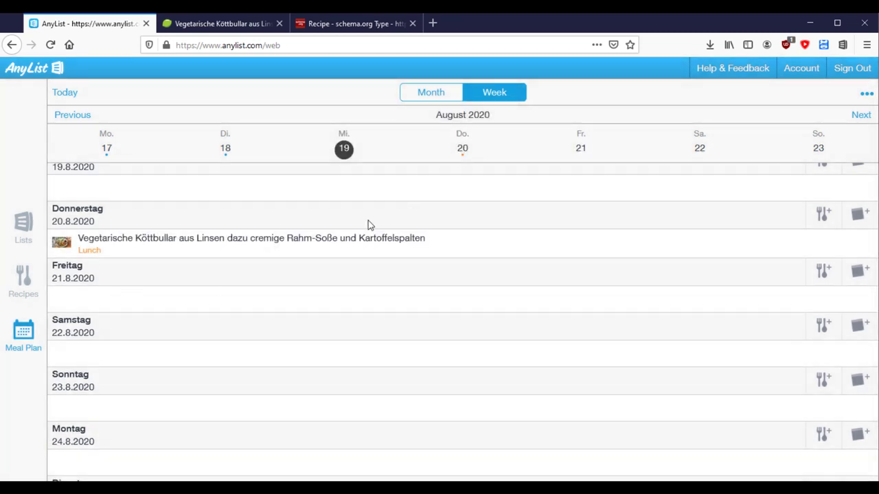
Step: Add the Ofengemüse recipe to the meal plan for Friday 21.8.2020 with the Dinner label
{"action": "left_click", "coordinate": [822, 275]}
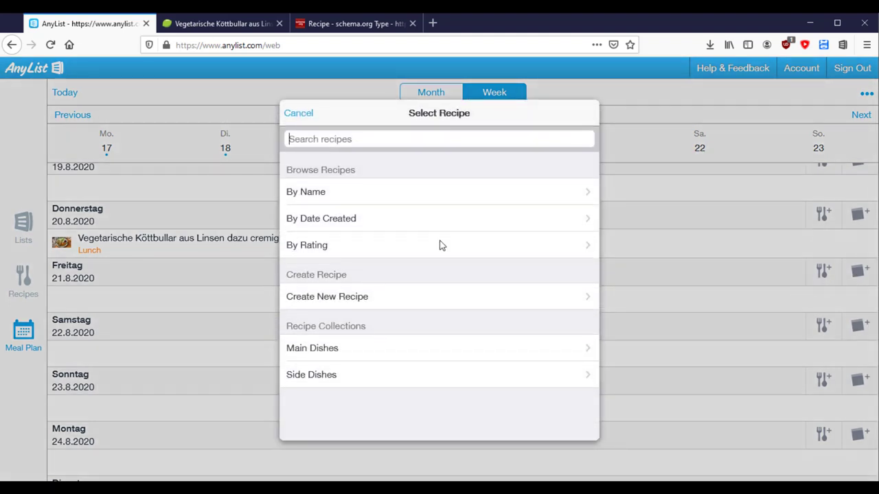
{"action": "left_click", "coordinate": [371, 197]}
{"action": "scroll", "coordinate": [436, 225], "scroll_direction": "down", "scroll_amount": 3}
{"action": "left_click", "coordinate": [374, 268]}
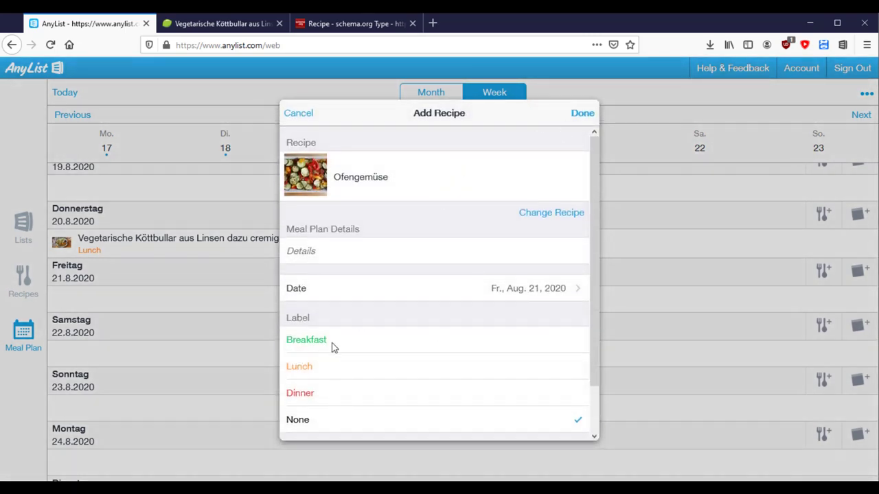
{"action": "left_click", "coordinate": [306, 394]}
{"action": "left_click", "coordinate": [582, 116]}
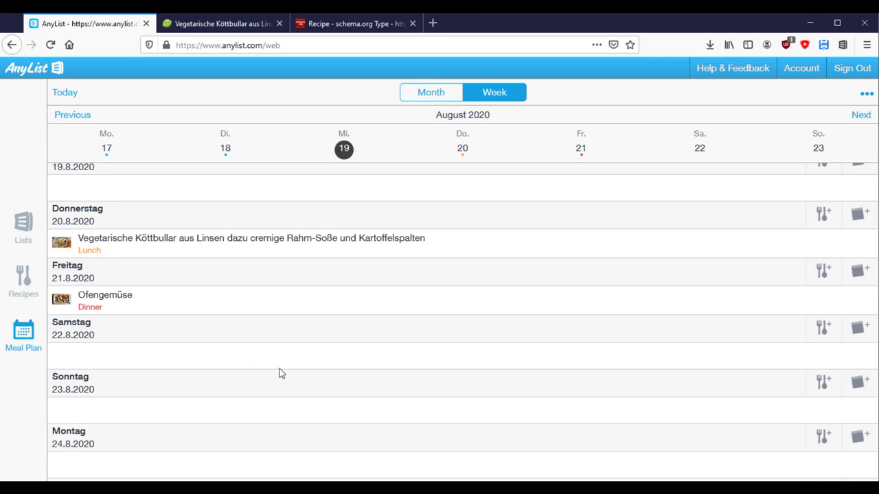
Step: Add all ingredients from the meal plan recipes for Aug. 19 – 25, 2020 to the Lebensmittel list
{"action": "left_click", "coordinate": [866, 96]}
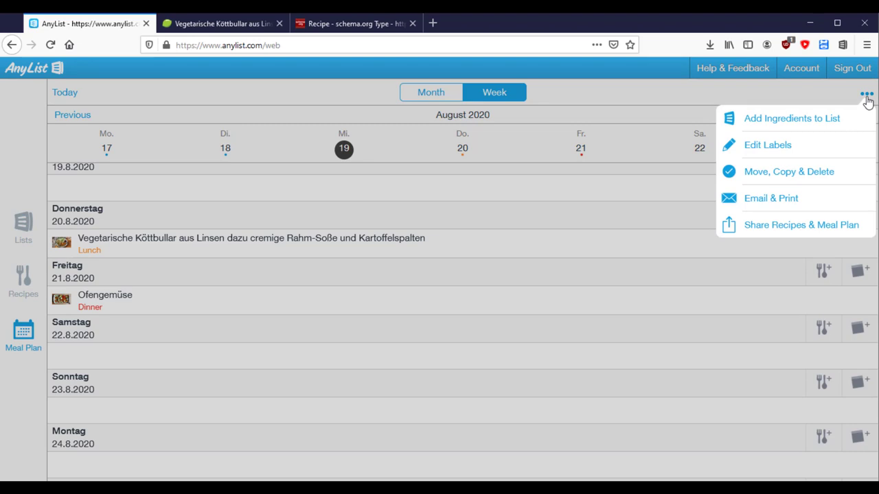
{"action": "left_click", "coordinate": [789, 120]}
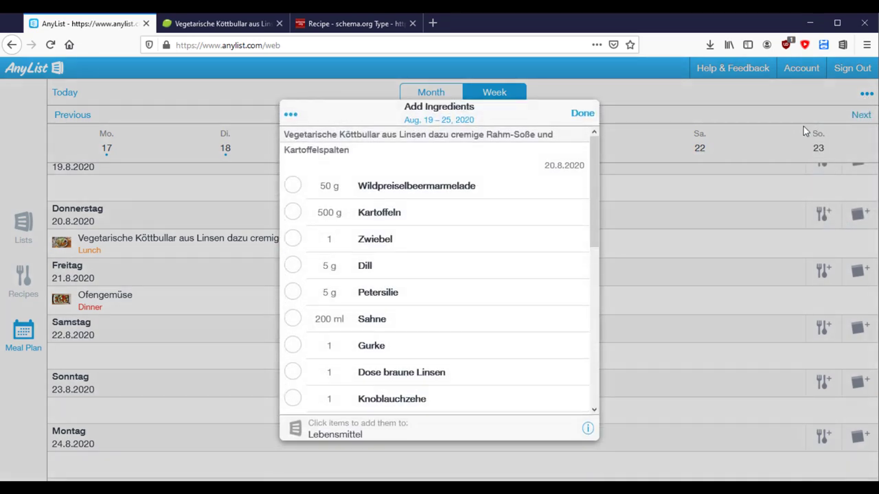
{"action": "left_click_drag", "start_coordinate": [597, 141], "coordinate": [491, 96]}
{"action": "left_click", "coordinate": [291, 114]}
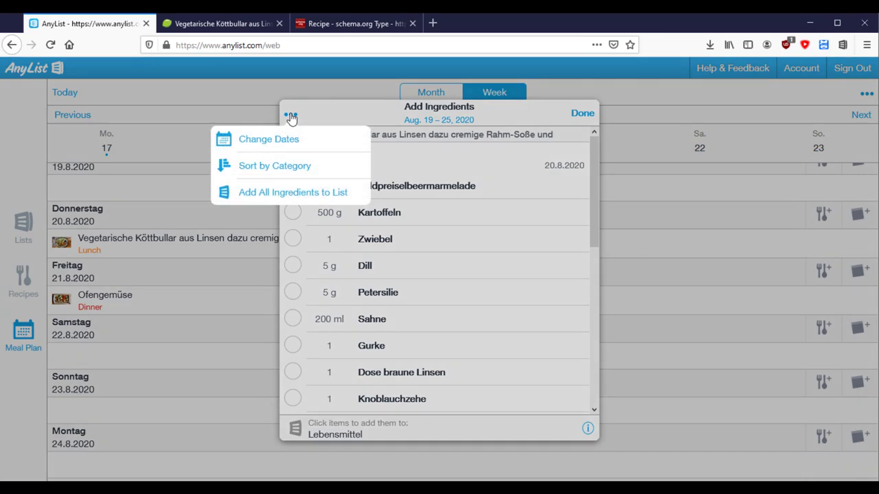
{"action": "left_click", "coordinate": [313, 193]}
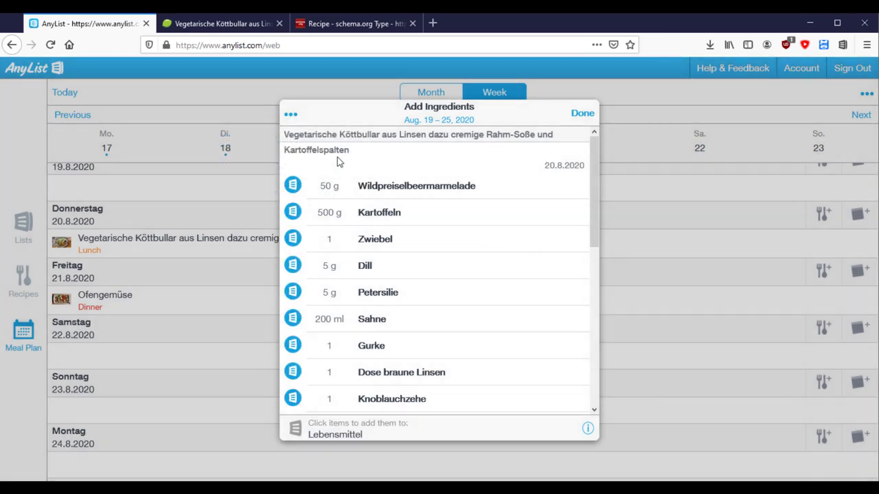
{"action": "scroll", "coordinate": [347, 313], "scroll_direction": "down", "scroll_amount": 5}
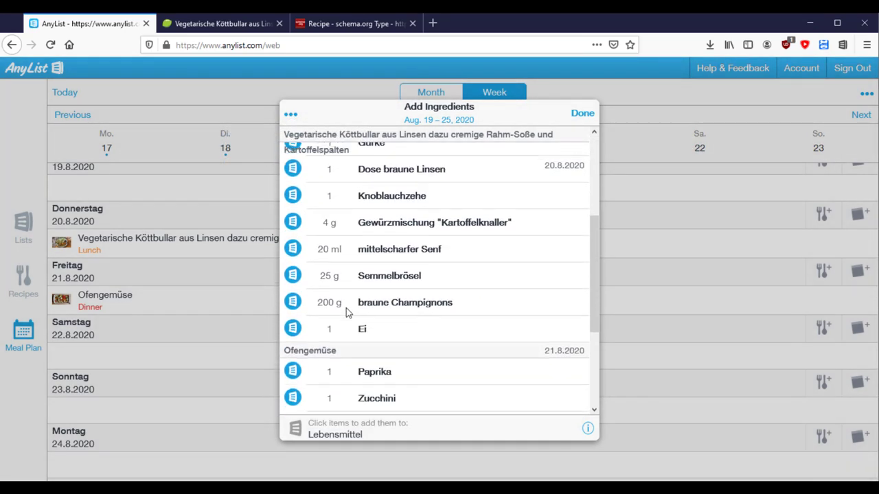
{"action": "scroll", "coordinate": [347, 313], "scroll_direction": "up", "scroll_amount": 5}
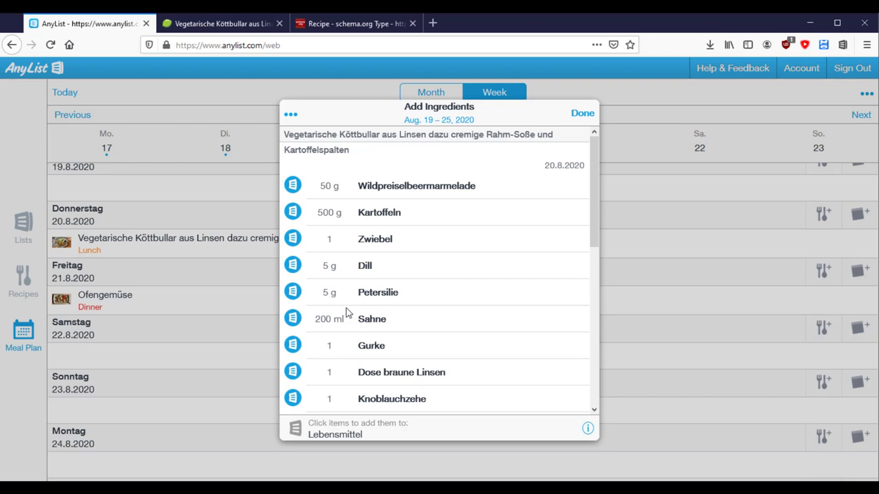
Step: Exclude Zwiebel from the added ingredients of both the Köttbullar and the Ofengemüse recipes and finish adding ingredients
{"action": "left_click", "coordinate": [299, 241]}
{"action": "scroll", "coordinate": [493, 273], "scroll_direction": "down", "scroll_amount": 5}
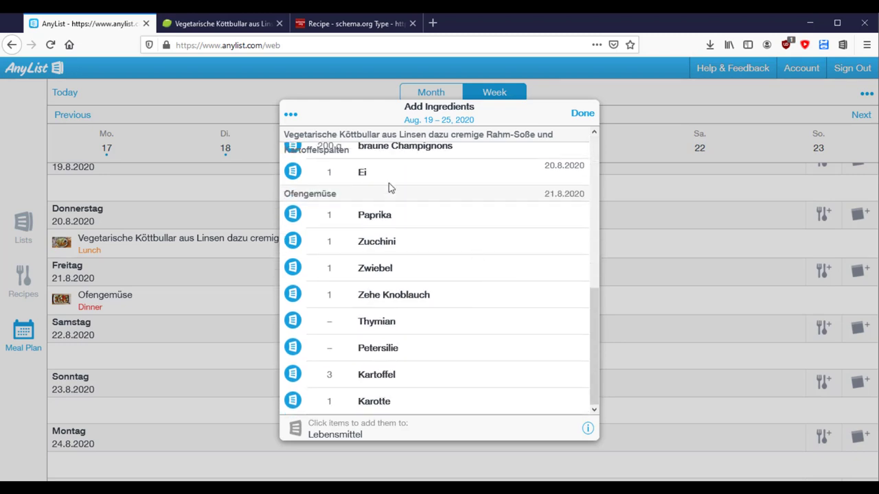
{"action": "left_click", "coordinate": [289, 274]}
{"action": "left_click", "coordinate": [583, 114]}
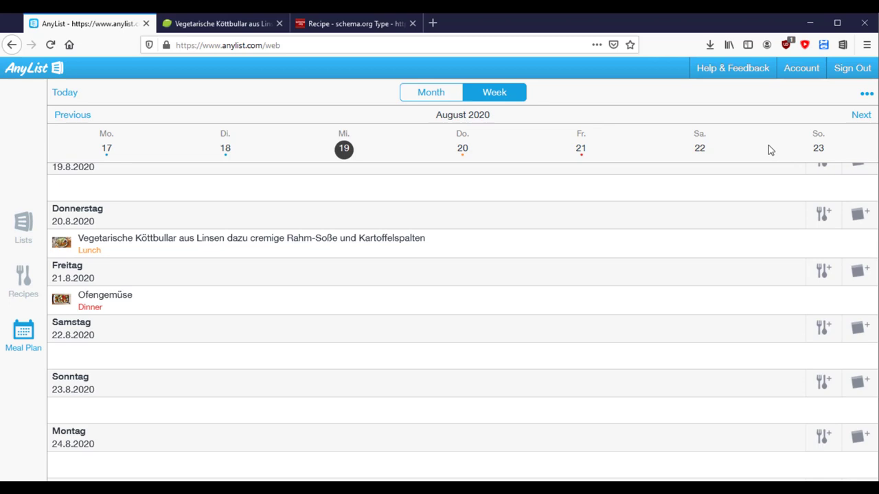
Step: Open the Lebensmittel list and review the added ingredients and the recipes and dates they belong to
{"action": "left_click", "coordinate": [23, 223]}
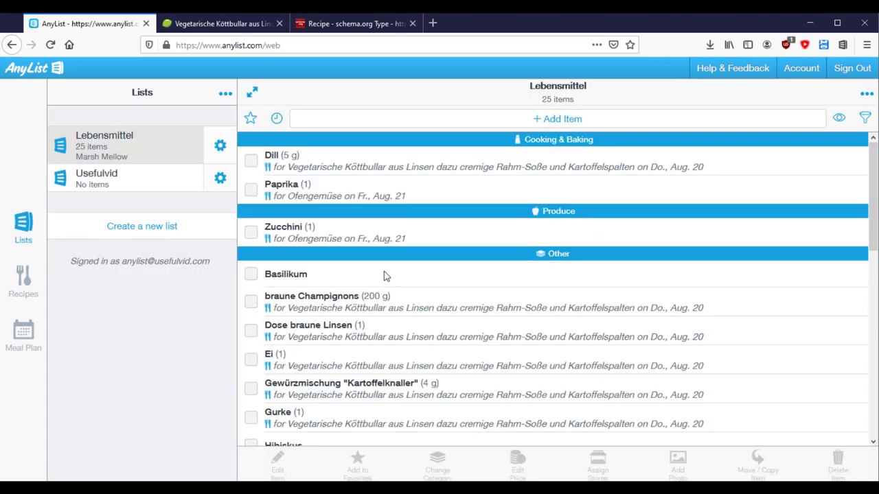
{"action": "scroll", "coordinate": [428, 245], "scroll_direction": "down", "scroll_amount": 5}
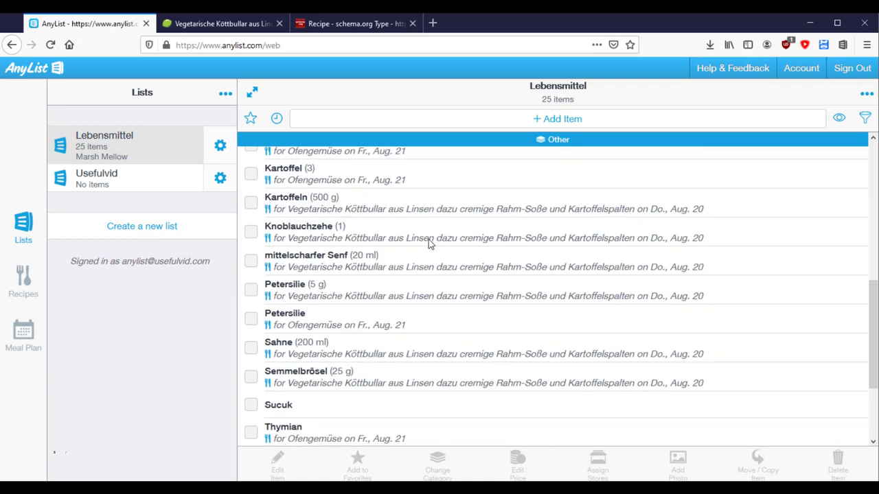
{"action": "scroll", "coordinate": [429, 295], "scroll_direction": "down", "scroll_amount": 3}
{"action": "left_click", "coordinate": [419, 397]}
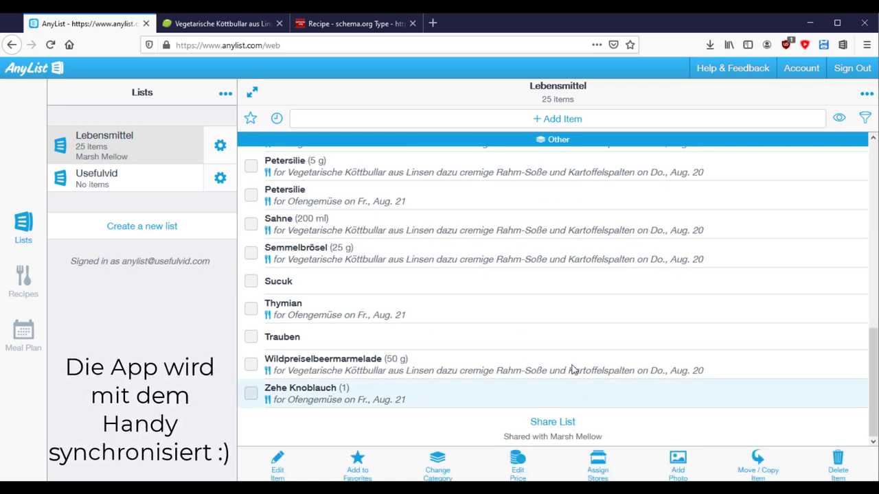
{"action": "scroll", "coordinate": [573, 369], "scroll_direction": "up", "scroll_amount": 10}
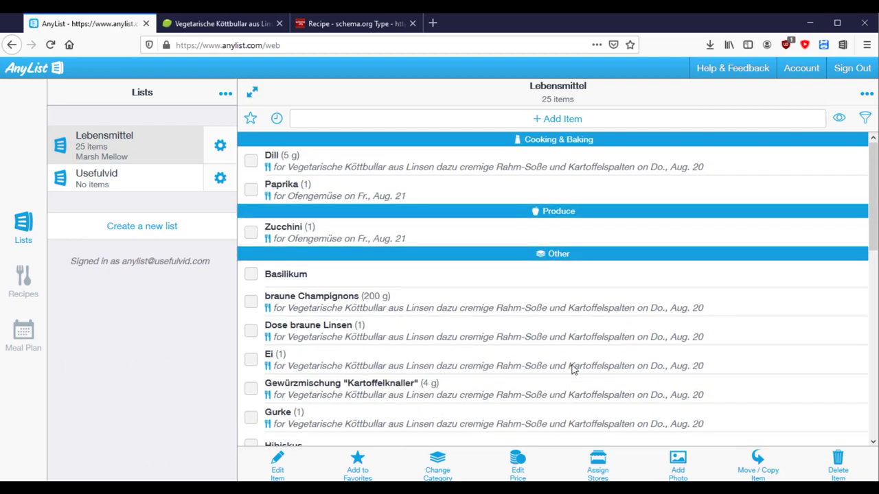
{"action": "scroll", "coordinate": [574, 370], "scroll_direction": "down", "scroll_amount": 5}
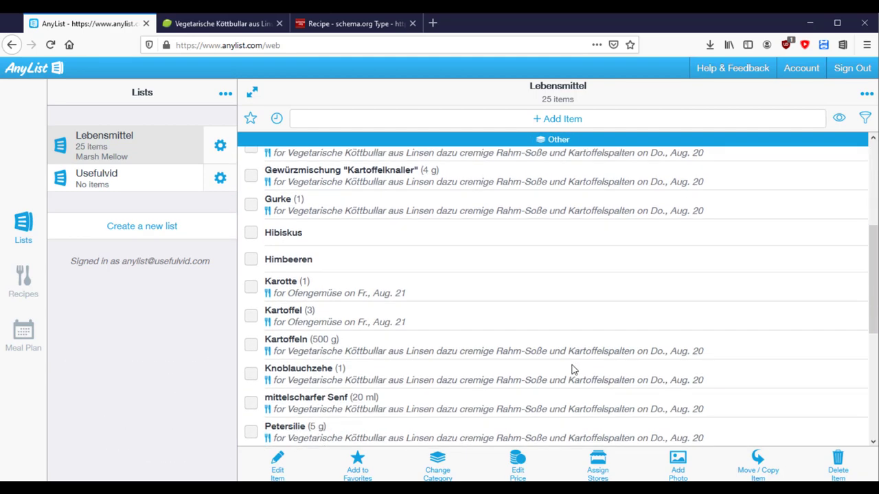
{"action": "scroll", "coordinate": [572, 368], "scroll_direction": "down", "scroll_amount": 3}
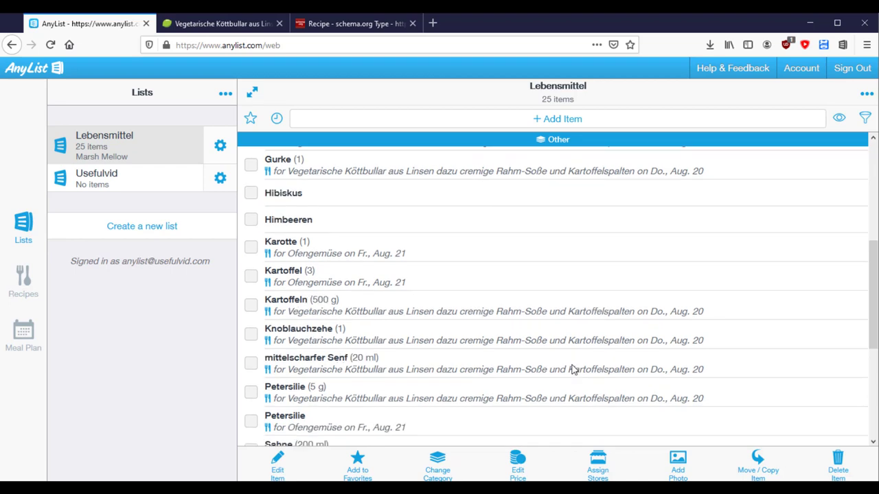
Step: Cross off Semmelbrösel, Sahne, both Petersilie entries, mittelscharfer Senf, Kartoffeln, Knoblauchzehe, Kartoffel and Karotte on the Lebensmittel list
{"action": "left_click", "coordinate": [252, 376]}
{"action": "left_click", "coordinate": [251, 347]}
{"action": "left_click", "coordinate": [251, 319]}
{"action": "left_click", "coordinate": [251, 290]}
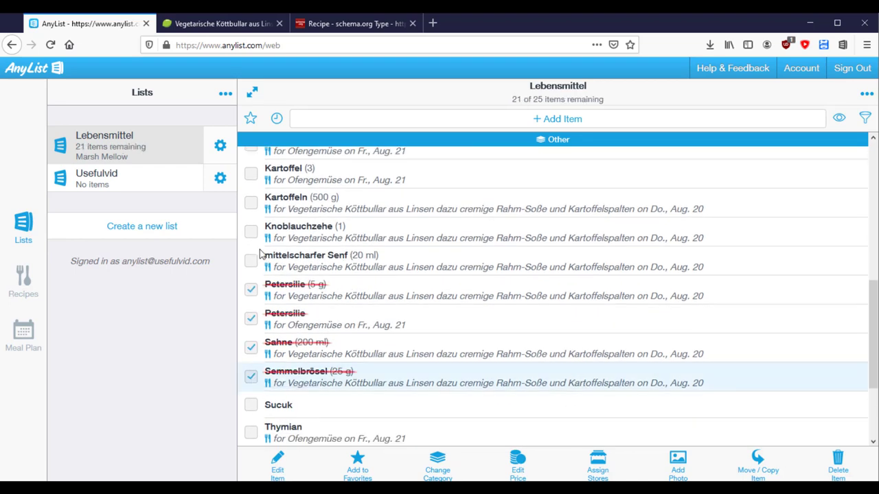
{"action": "left_click", "coordinate": [251, 261]}
{"action": "left_click", "coordinate": [248, 206]}
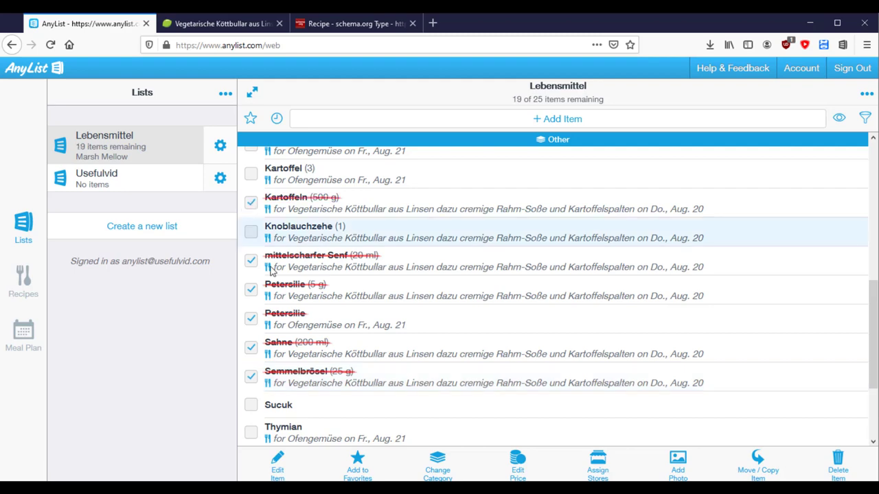
{"action": "left_click", "coordinate": [251, 232]}
{"action": "scroll", "coordinate": [249, 252], "scroll_direction": "up", "scroll_amount": 2}
{"action": "left_click", "coordinate": [249, 249]}
{"action": "left_click", "coordinate": [250, 217]}
{"action": "scroll", "coordinate": [363, 281], "scroll_direction": "up", "scroll_amount": 4}
{"action": "scroll", "coordinate": [363, 281], "scroll_direction": "up", "scroll_amount": 5}
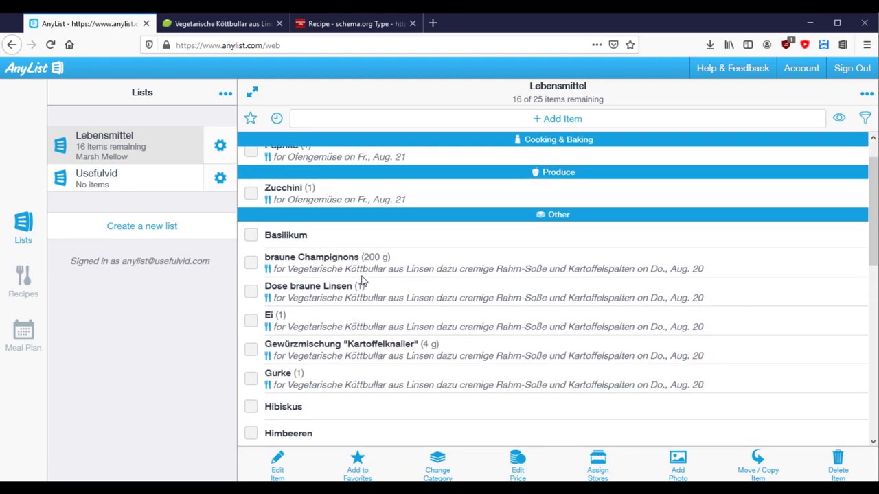
Step: Cross off Gurke, Gewürzmischung, Ei, braune Linsen, Champignons, Dill, Paprika, Zucchini, Thymian, Wildpreiselbeermarmelade and Zehe Knoblauch on the Lebensmittel list
{"action": "scroll", "coordinate": [258, 426], "scroll_direction": "down", "scroll_amount": 2}
{"action": "left_click", "coordinate": [252, 346]}
{"action": "left_click", "coordinate": [251, 318]}
{"action": "left_click", "coordinate": [252, 288]}
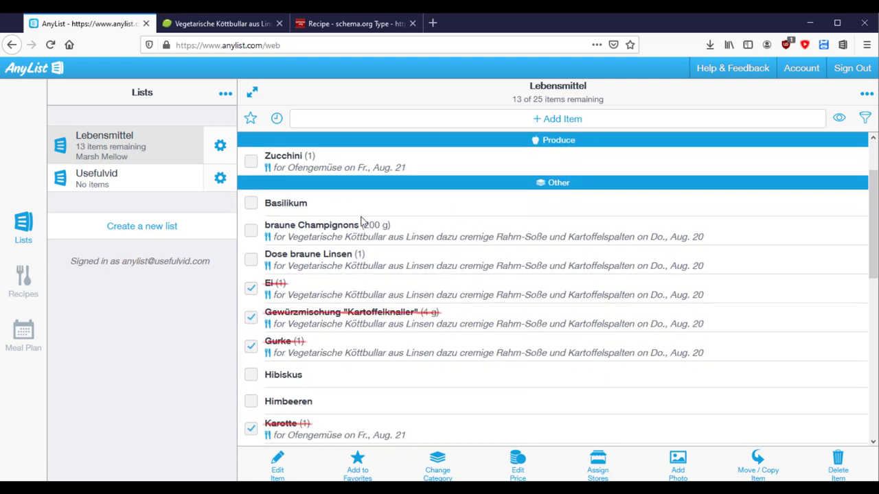
{"action": "left_click", "coordinate": [248, 162]}
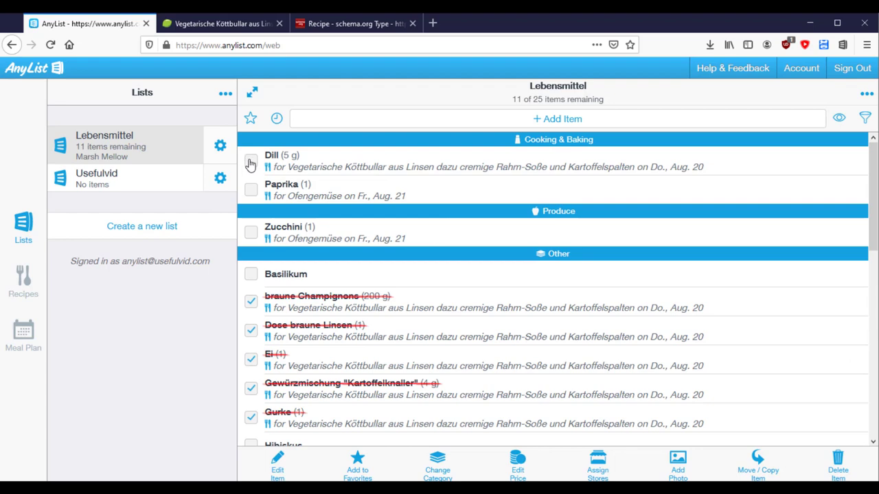
{"action": "left_click", "coordinate": [250, 186]}
{"action": "left_click", "coordinate": [251, 232]}
{"action": "scroll", "coordinate": [441, 326], "scroll_direction": "down", "scroll_amount": 4}
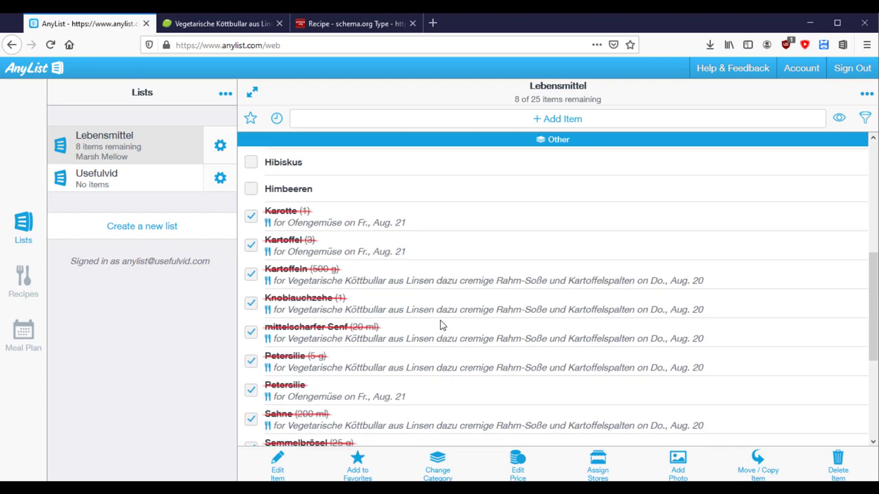
{"action": "scroll", "coordinate": [441, 325], "scroll_direction": "up", "scroll_amount": 2}
{"action": "scroll", "coordinate": [441, 325], "scroll_direction": "down", "scroll_amount": 3}
{"action": "scroll", "coordinate": [441, 326], "scroll_direction": "down", "scroll_amount": 5}
Step: Hide and show the crossed-off items again, and delete all crossed-off items from the Lebensmittel list
{"action": "left_click", "coordinate": [839, 118]}
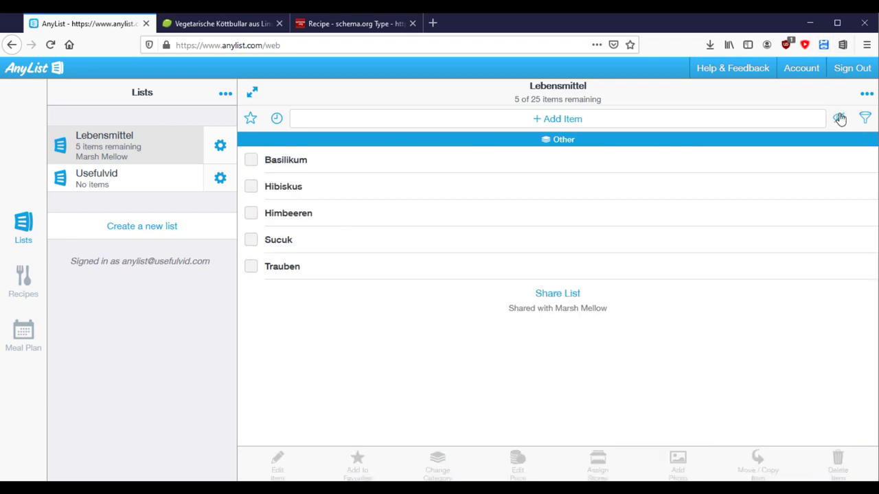
{"action": "left_click", "coordinate": [839, 118]}
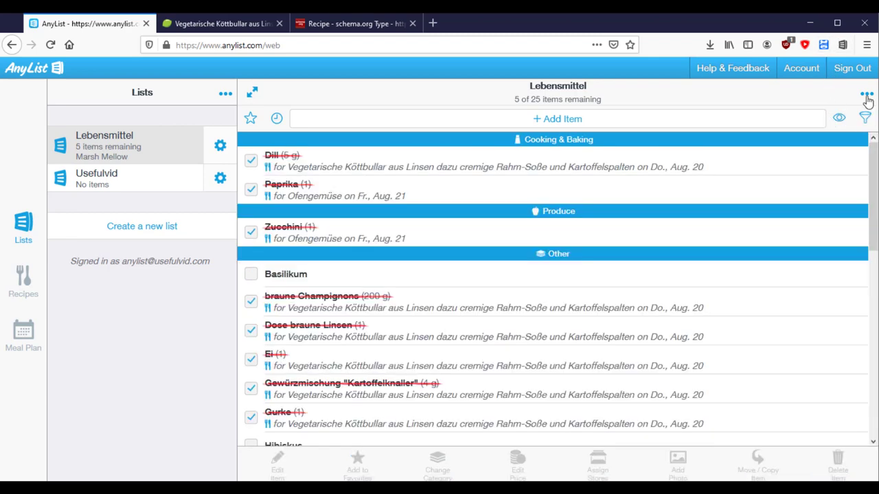
{"action": "left_click", "coordinate": [867, 96]}
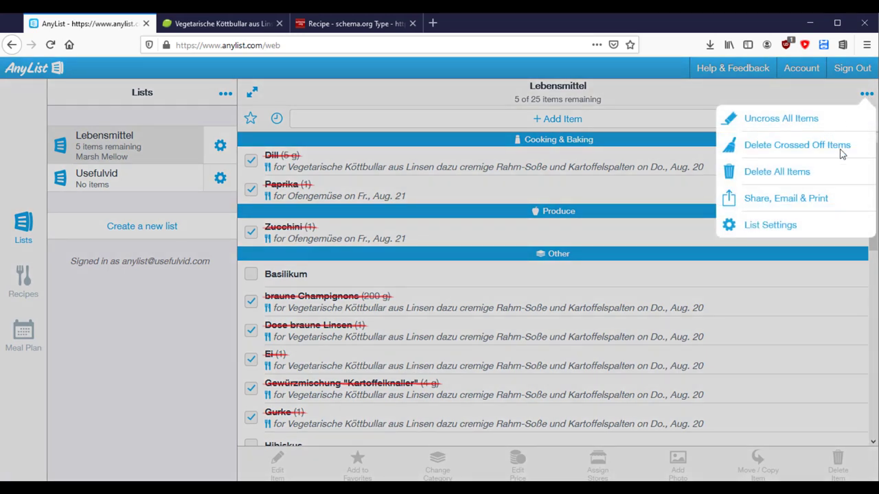
{"action": "left_click", "coordinate": [797, 145]}
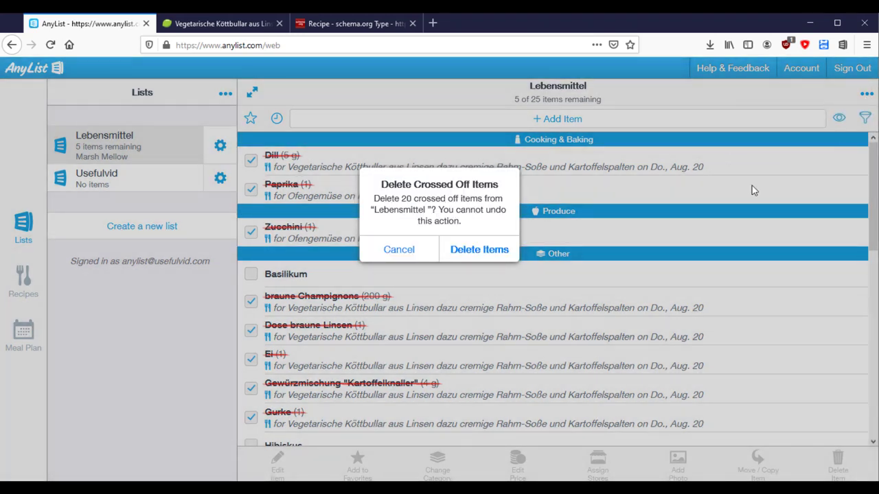
{"action": "left_click", "coordinate": [501, 253]}
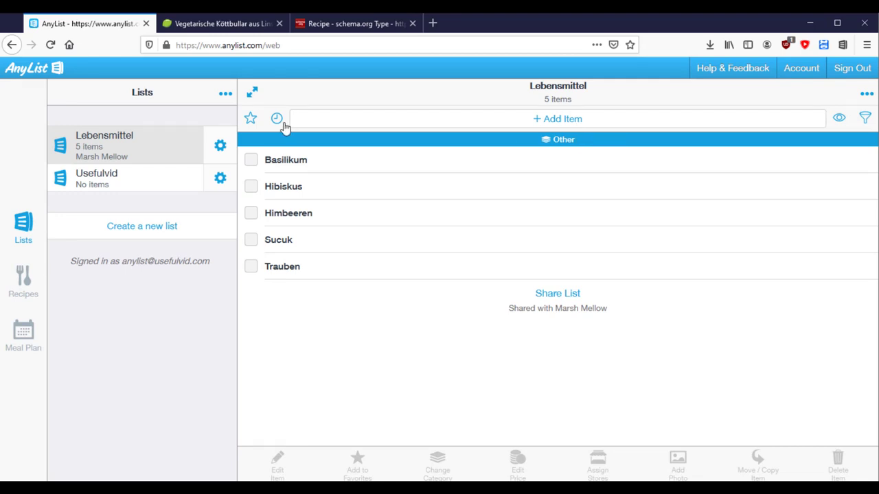
Step: Open the Köttbullar recipe planned for Thursday 20.8.2020 from the meal plan, read its preparation steps, and return to the recipes
{"action": "key", "text": "m"}
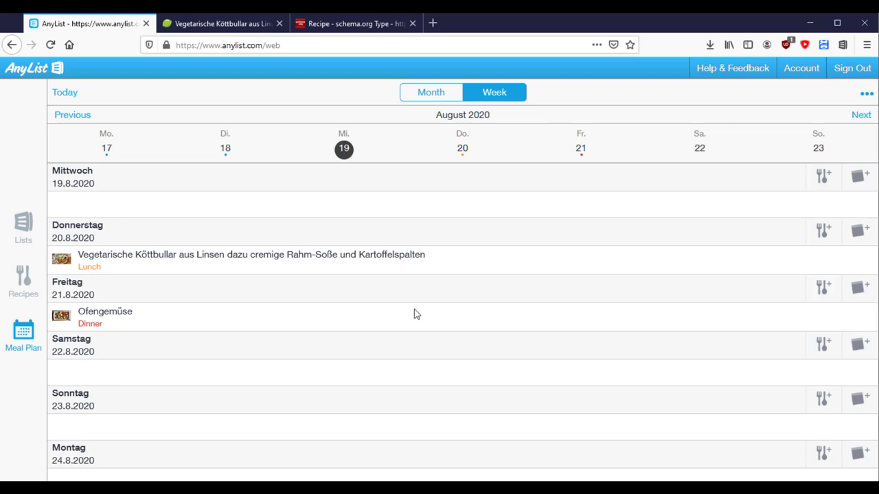
{"action": "left_click", "coordinate": [260, 271]}
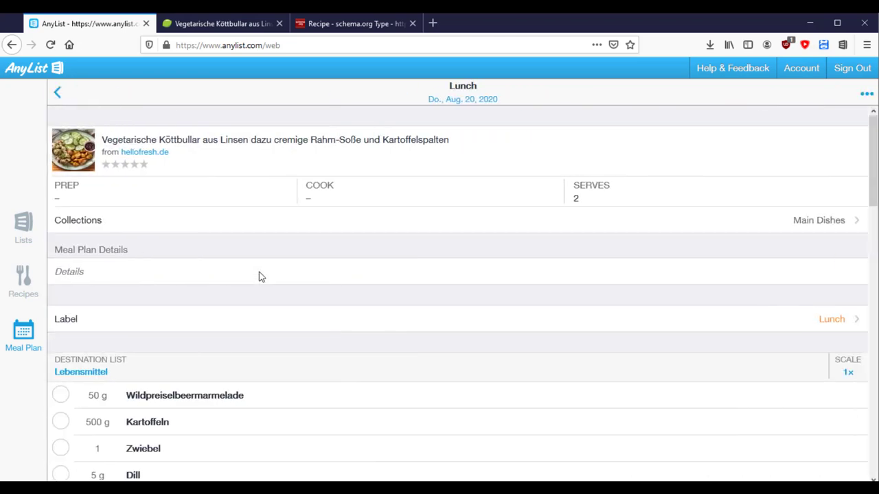
{"action": "scroll", "coordinate": [260, 272], "scroll_direction": "down", "scroll_amount": 3}
{"action": "scroll", "coordinate": [260, 272], "scroll_direction": "down", "scroll_amount": 10}
{"action": "scroll", "coordinate": [259, 277], "scroll_direction": "up", "scroll_amount": 3}
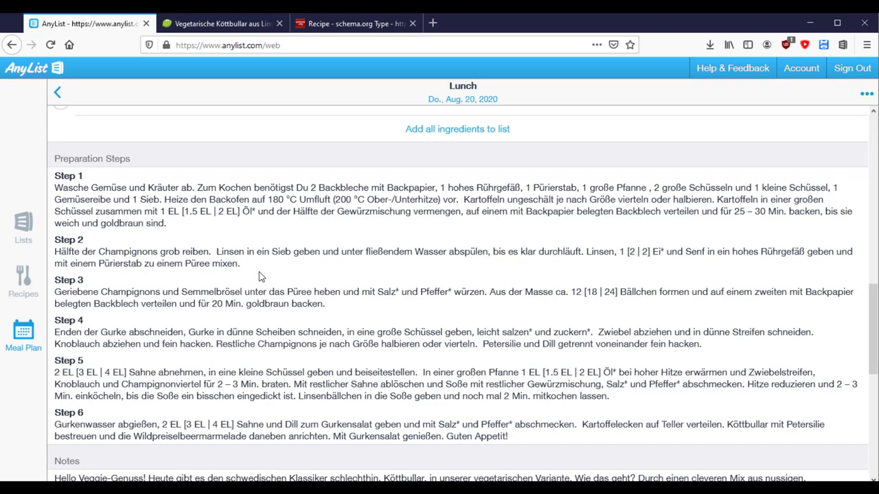
{"action": "left_click", "coordinate": [23, 282]}
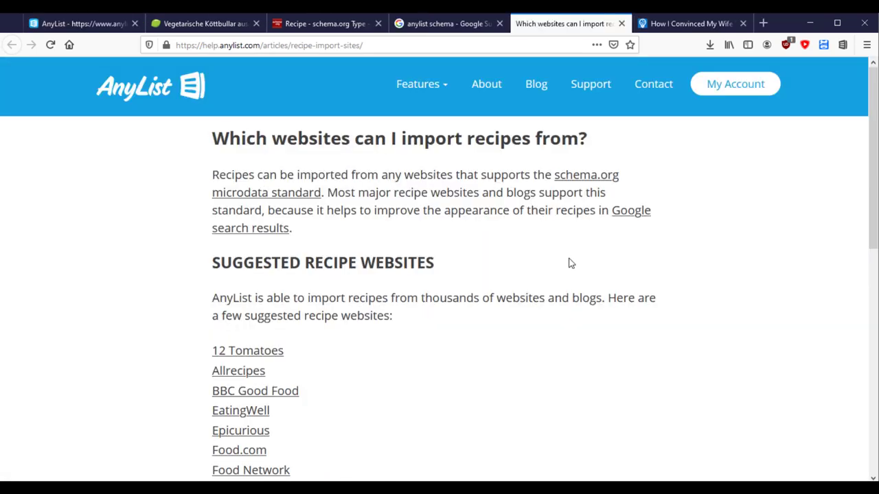
Step: Look through the suggested recipe websites on AnyList's recipe import help page and open BBC Good Food in a separate tab
{"action": "scroll", "coordinate": [569, 264], "scroll_direction": "down", "scroll_amount": 3}
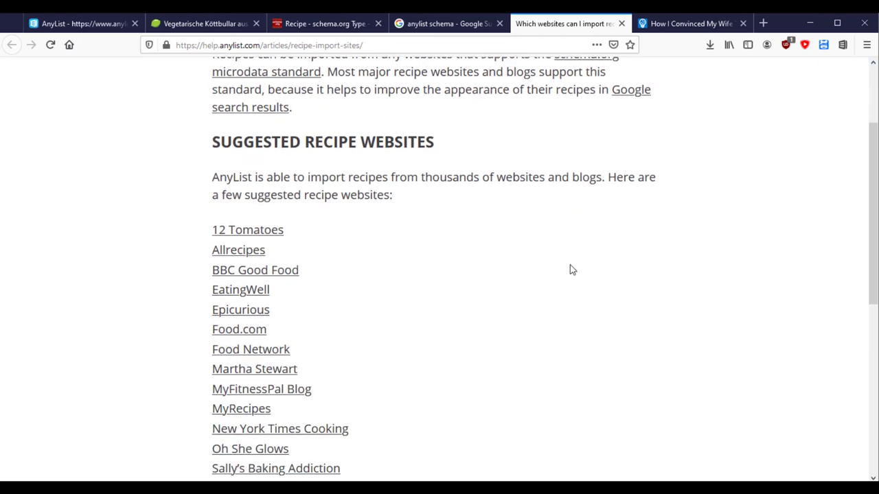
{"action": "middle_click", "coordinate": [286, 283]}
{"action": "scroll", "coordinate": [443, 333], "scroll_direction": "down", "scroll_amount": 5}
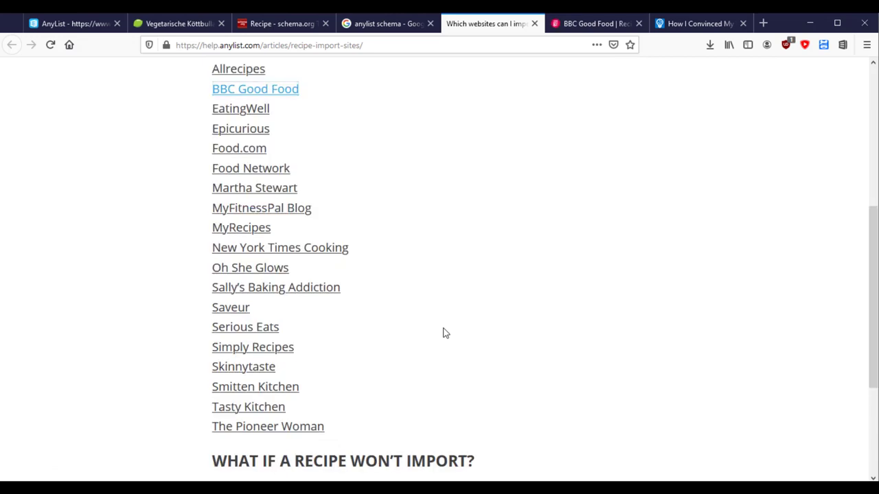
{"action": "scroll", "coordinate": [443, 334], "scroll_direction": "up", "scroll_amount": 2}
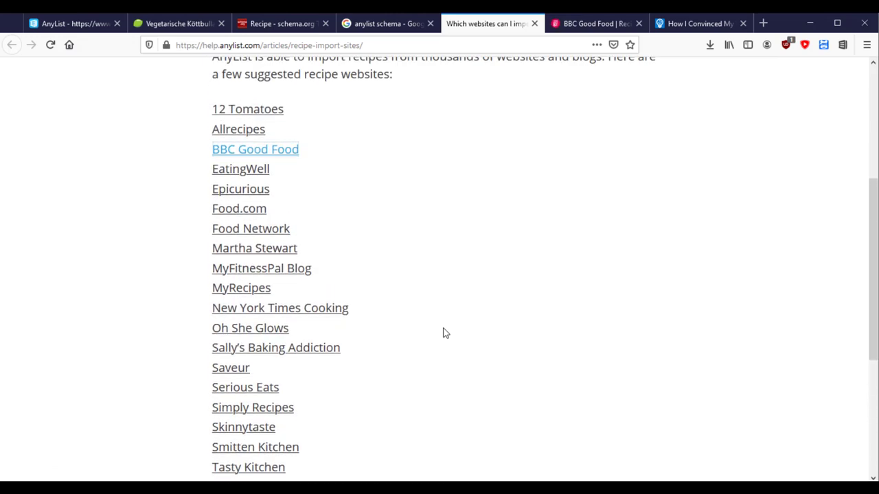
{"action": "scroll", "coordinate": [443, 333], "scroll_direction": "down", "scroll_amount": 4}
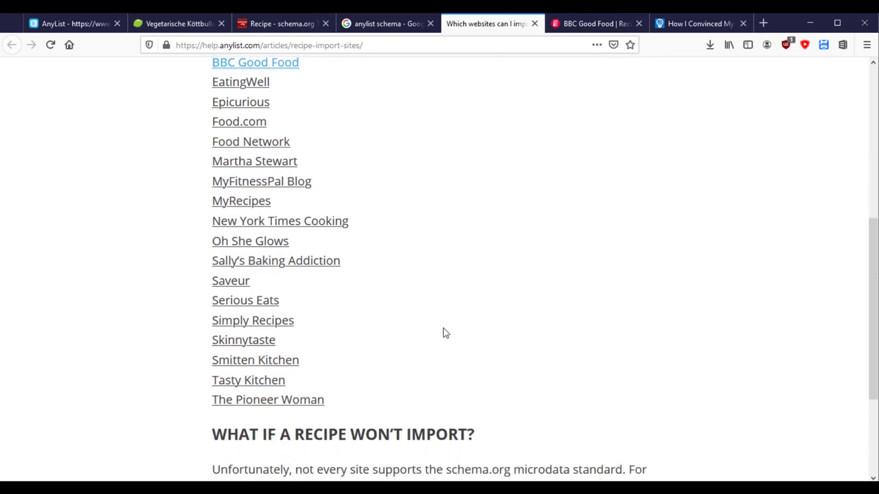
{"action": "scroll", "coordinate": [445, 333], "scroll_direction": "up", "scroll_amount": 2}
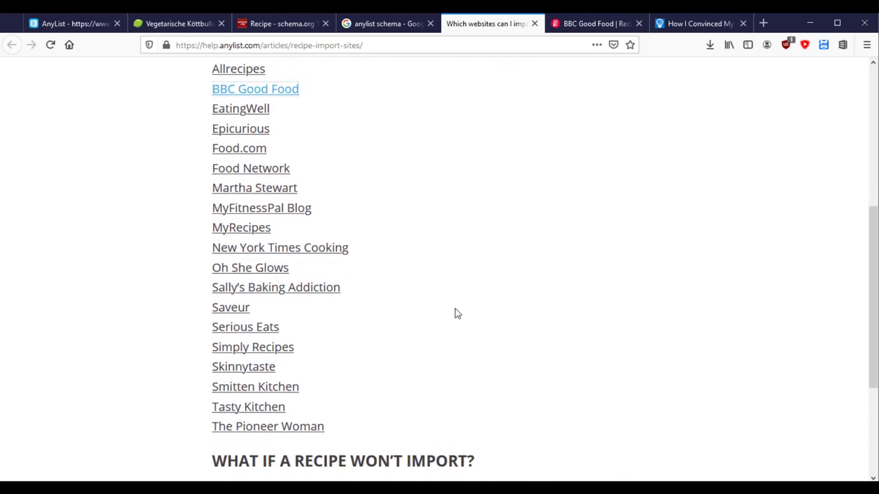
{"action": "left_click", "coordinate": [594, 28]}
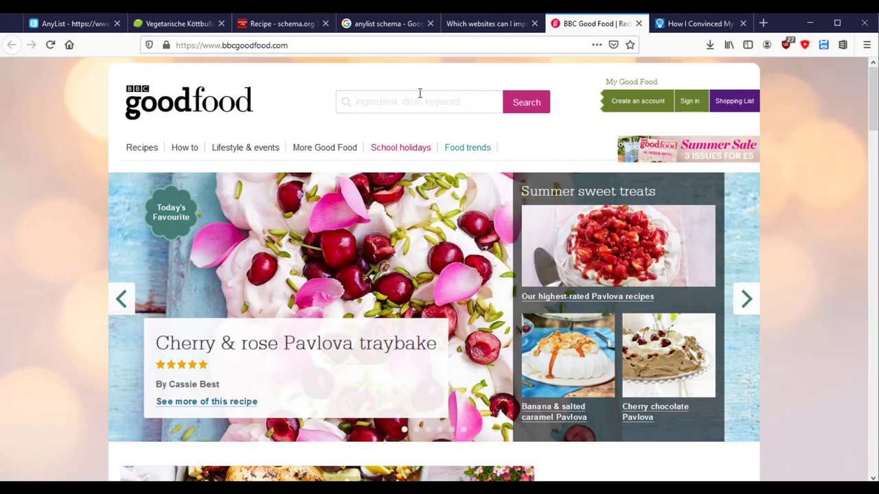
Step: Look again at AnyList's suggested recipe websites and view the HelloFresh page of the Vegetarische Köttbullar recipe
{"action": "left_click", "coordinate": [493, 30]}
{"action": "scroll", "coordinate": [560, 222], "scroll_direction": "up", "scroll_amount": 4}
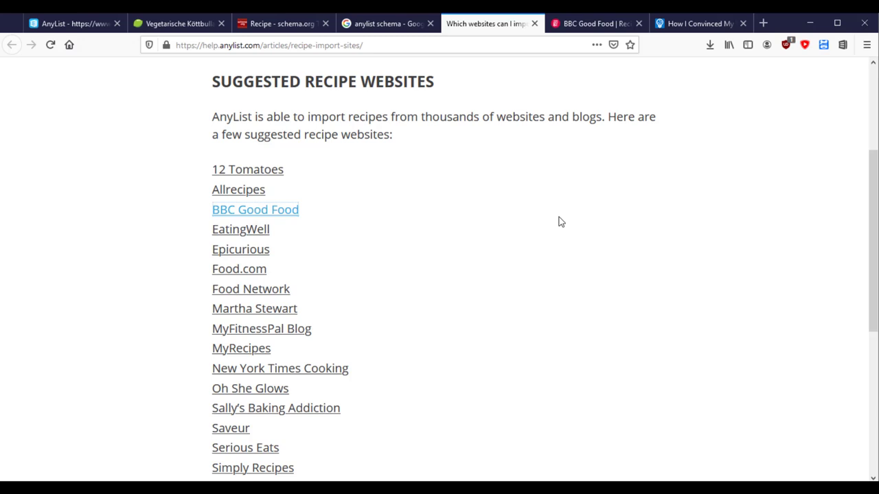
{"action": "key", "text": "ctrl+2"}
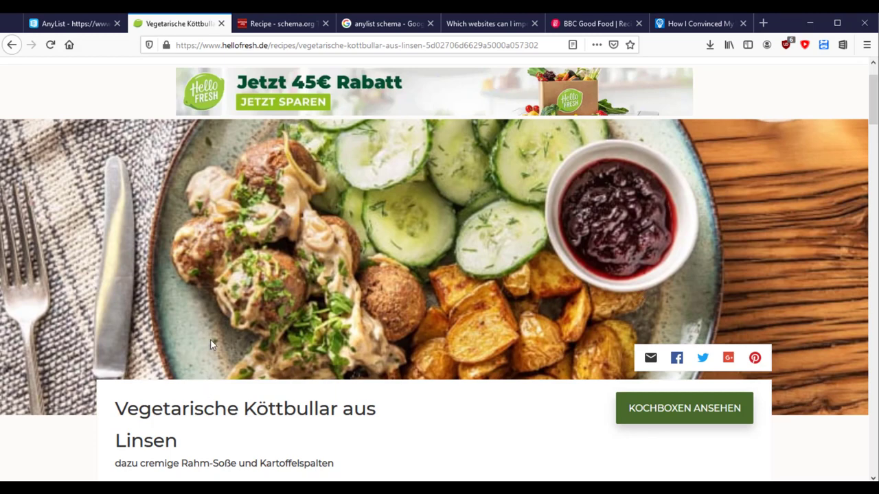
{"action": "scroll", "coordinate": [178, 391], "scroll_direction": "down", "scroll_amount": 3}
{"action": "scroll", "coordinate": [179, 392], "scroll_direction": "up", "scroll_amount": 3}
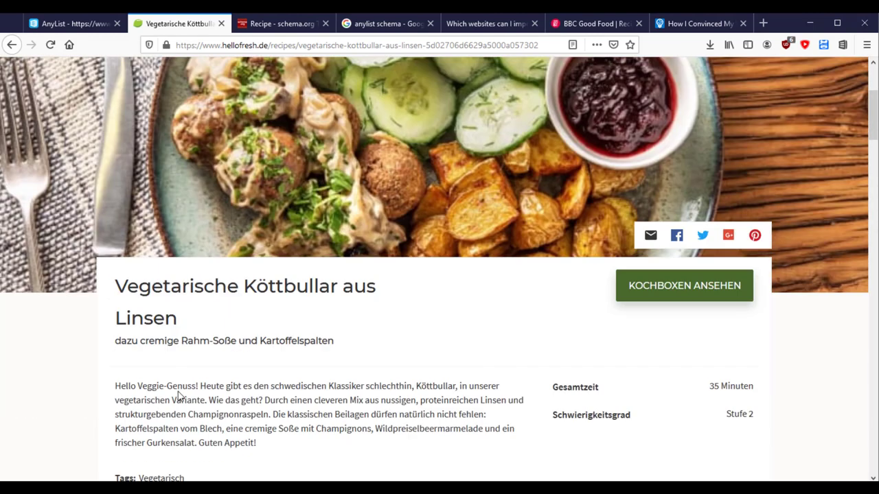
Step: Open the HelloFresh Kochbox plans, choose Vegetarisch as the preference, and look over the box options and weekly menu
{"action": "left_click", "coordinate": [683, 426]}
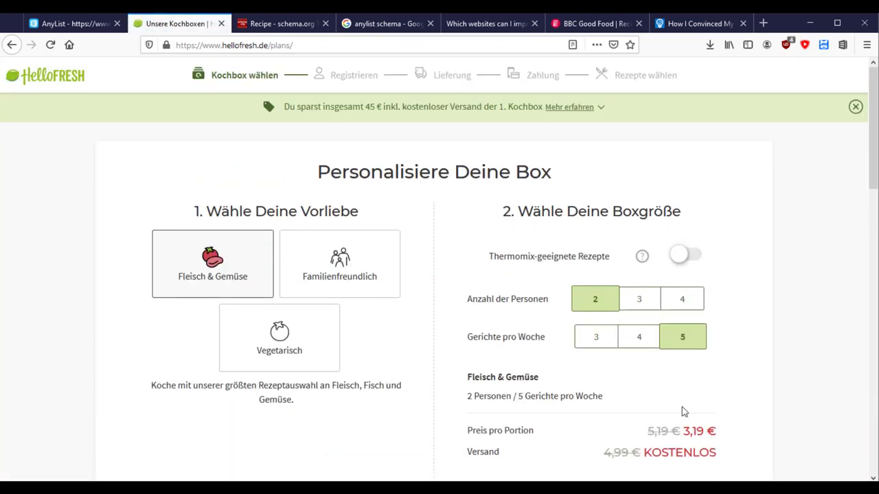
{"action": "left_click", "coordinate": [334, 370]}
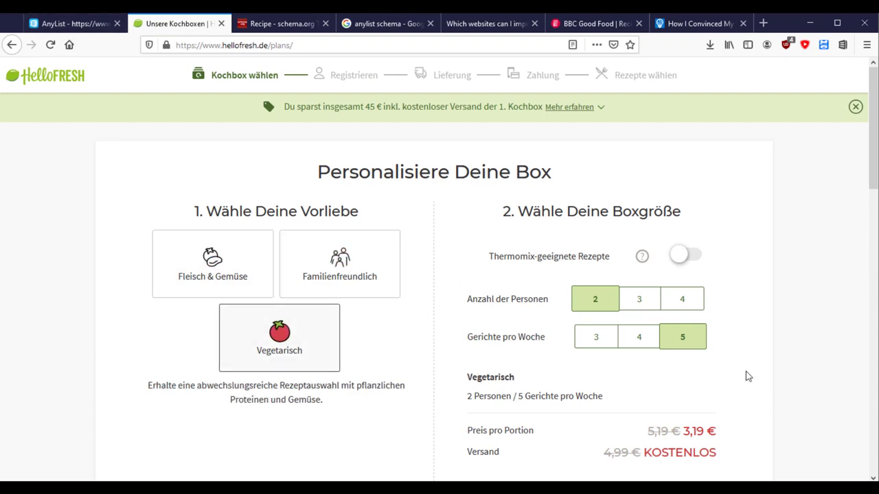
{"action": "scroll", "coordinate": [747, 377], "scroll_direction": "down", "scroll_amount": 5}
{"action": "scroll", "coordinate": [618, 335], "scroll_direction": "up", "scroll_amount": 5}
{"action": "scroll", "coordinate": [551, 391], "scroll_direction": "down", "scroll_amount": 5}
{"action": "scroll", "coordinate": [551, 394], "scroll_direction": "up", "scroll_amount": 3}
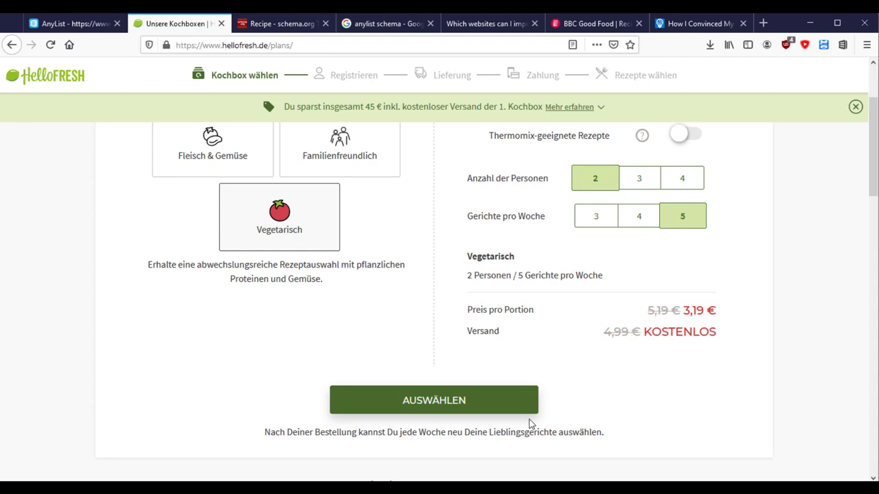
{"action": "scroll", "coordinate": [530, 424], "scroll_direction": "down", "scroll_amount": 1}
{"action": "scroll", "coordinate": [531, 420], "scroll_direction": "up", "scroll_amount": 1}
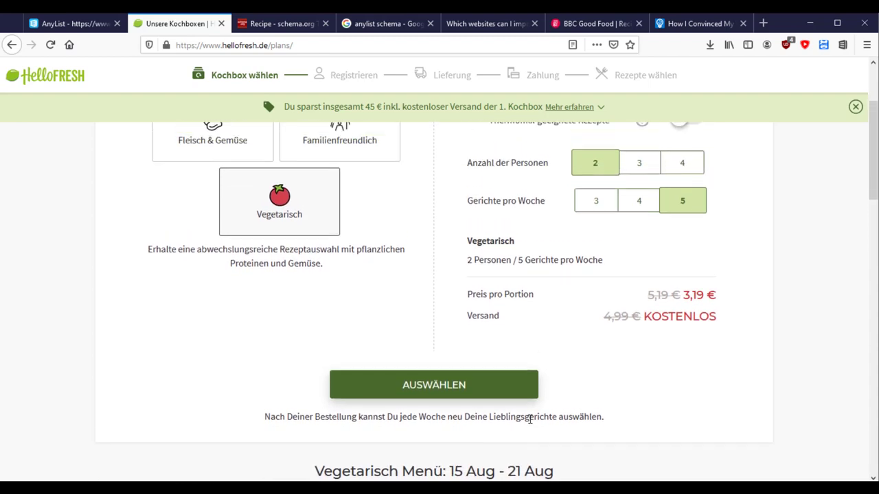
{"action": "scroll", "coordinate": [529, 422], "scroll_direction": "down", "scroll_amount": 4}
{"action": "scroll", "coordinate": [530, 421], "scroll_direction": "up", "scroll_amount": 3}
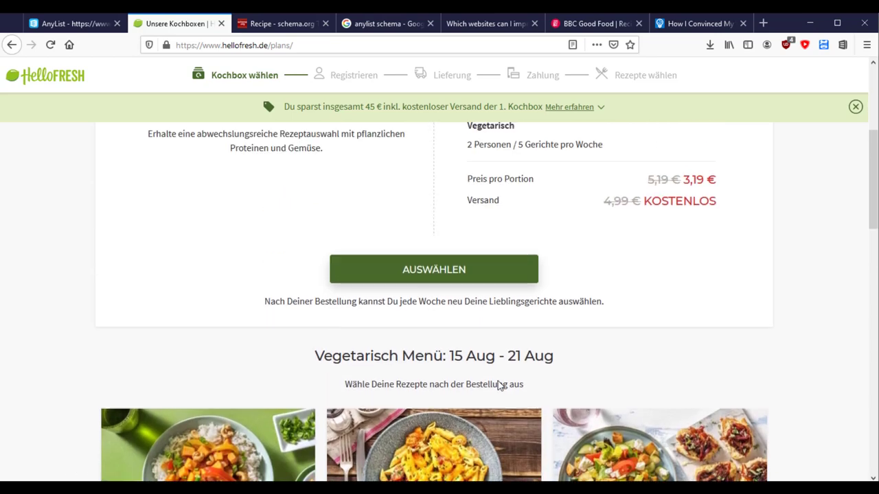
Step: Switch back to AnyList and return from the planned Lunch recipe to the weekly meal plan
{"action": "left_click", "coordinate": [87, 26]}
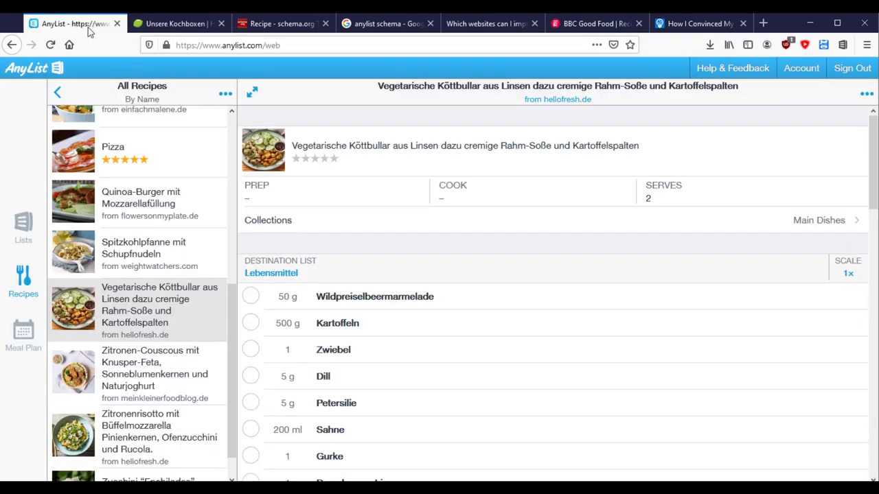
{"action": "left_click", "coordinate": [27, 340]}
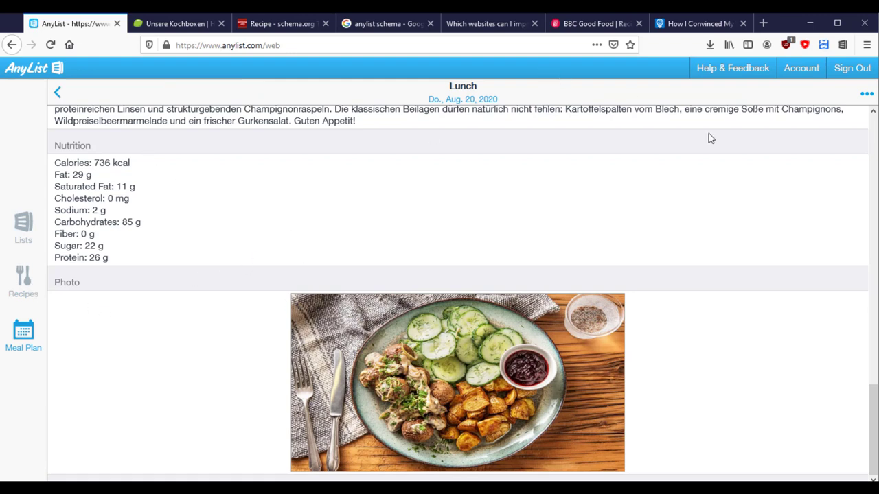
{"action": "left_click", "coordinate": [69, 95]}
{"action": "scroll", "coordinate": [323, 251], "scroll_direction": "down", "scroll_amount": 2}
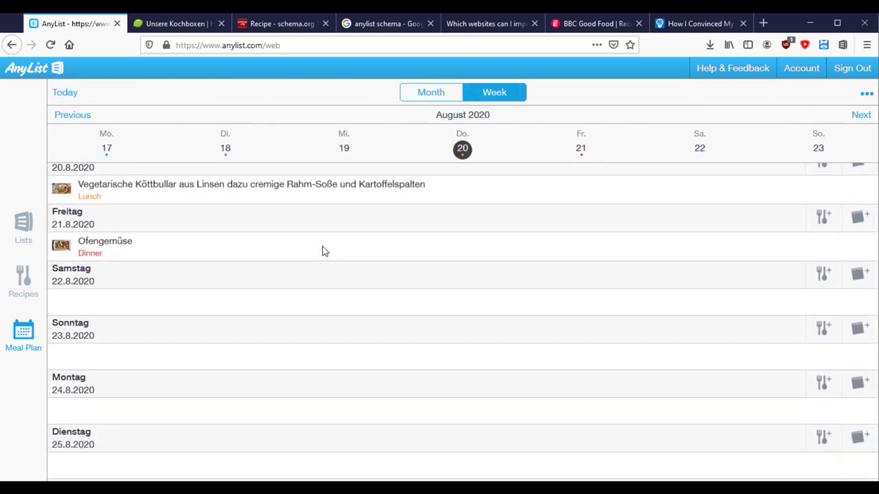
Step: Add the recipe Linsensalat mit Knoblauch-Karotten to Samstag 22.8.2020 in the meal plan without a meal label
{"action": "left_click", "coordinate": [826, 278]}
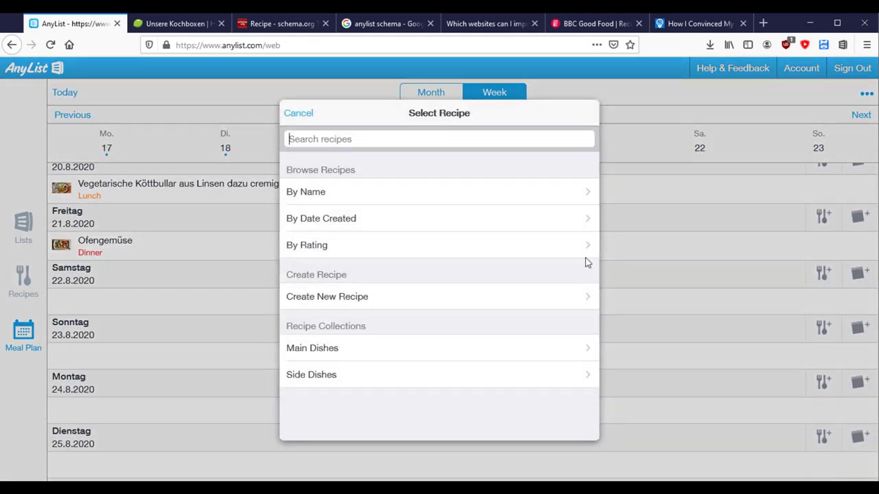
{"action": "left_click", "coordinate": [320, 347]}
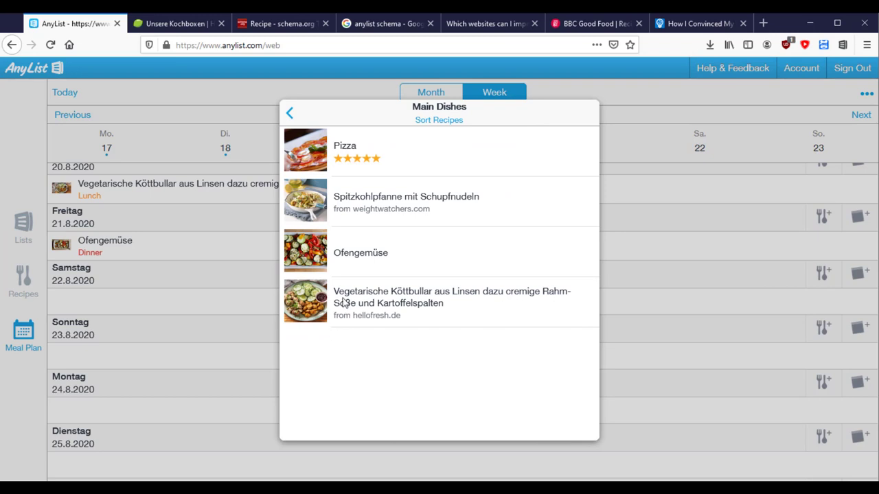
{"action": "left_click", "coordinate": [289, 112]}
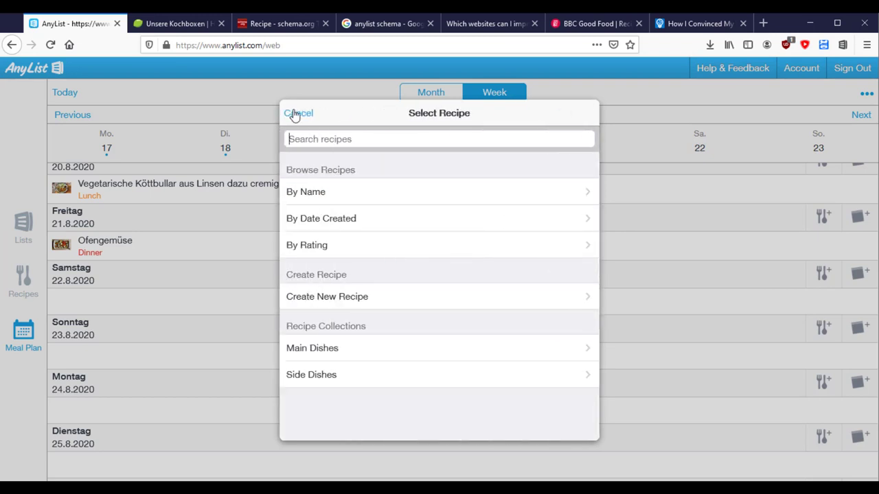
{"action": "left_click", "coordinate": [313, 195]}
{"action": "scroll", "coordinate": [447, 269], "scroll_direction": "down", "scroll_amount": 2}
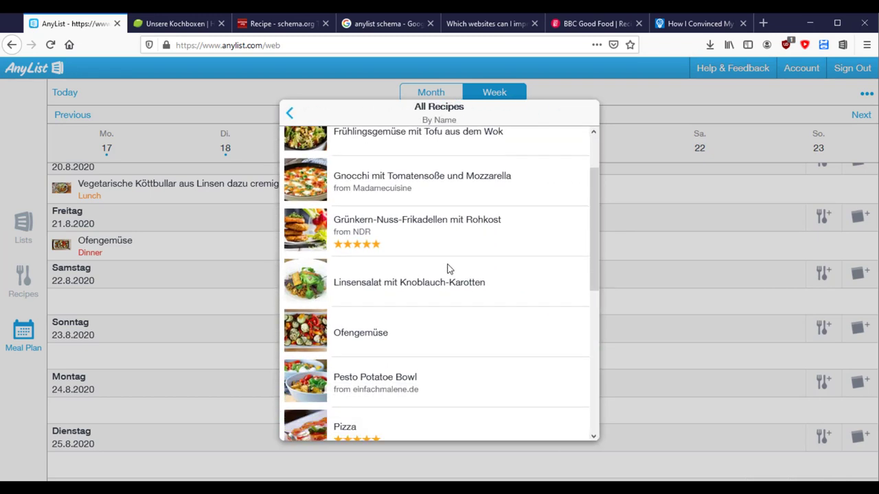
{"action": "scroll", "coordinate": [447, 268], "scroll_direction": "down", "scroll_amount": 2}
{"action": "left_click", "coordinate": [467, 229]}
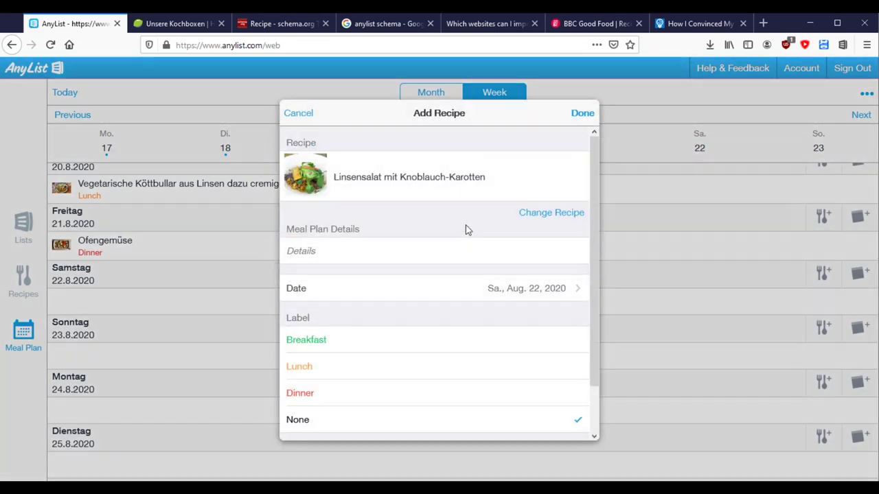
{"action": "left_click", "coordinate": [582, 114]}
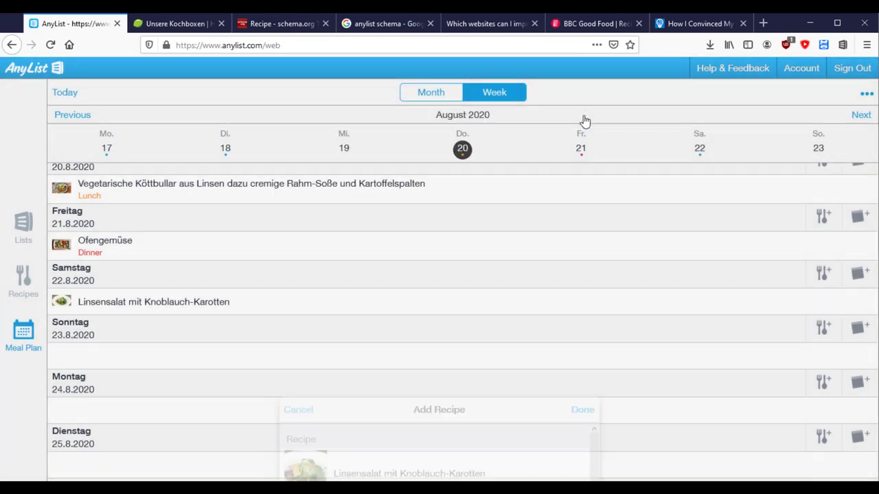
Step: Start adding a recipe to Sonntag 23.8.2020 in the meal plan and browse all recipes by name
{"action": "left_click", "coordinate": [825, 330]}
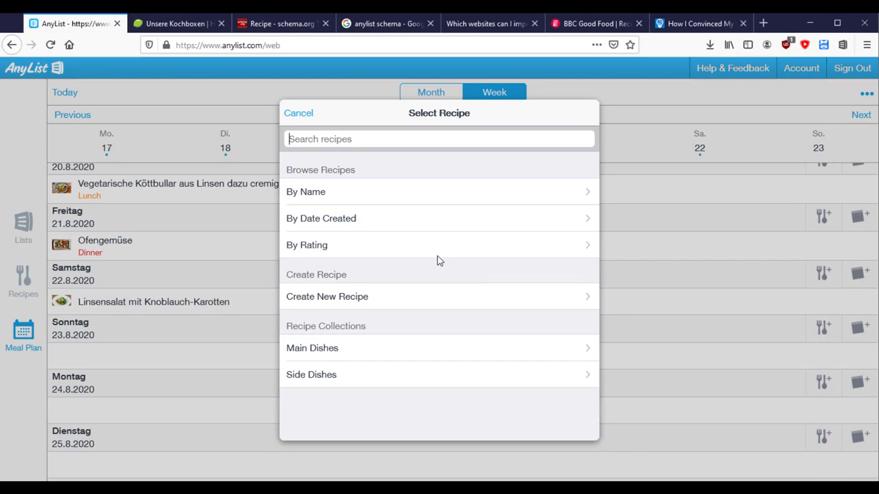
{"action": "left_click", "coordinate": [331, 190]}
{"action": "scroll", "coordinate": [424, 278], "scroll_direction": "down", "scroll_amount": 5}
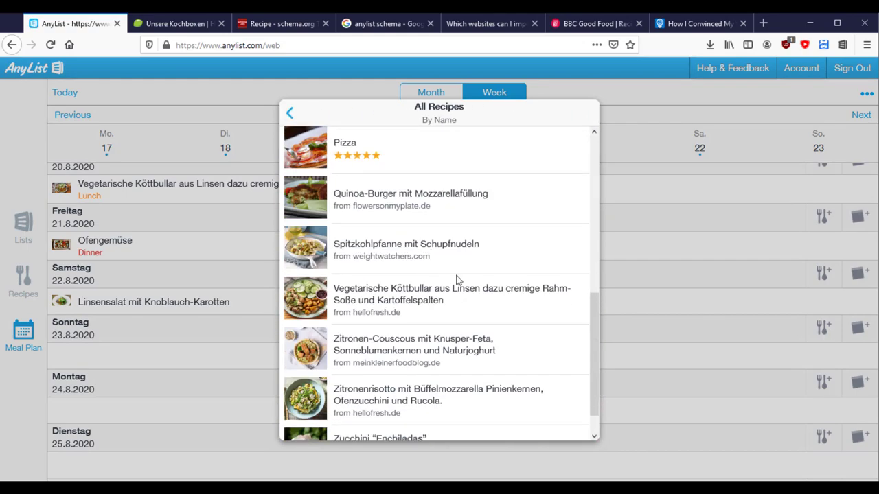